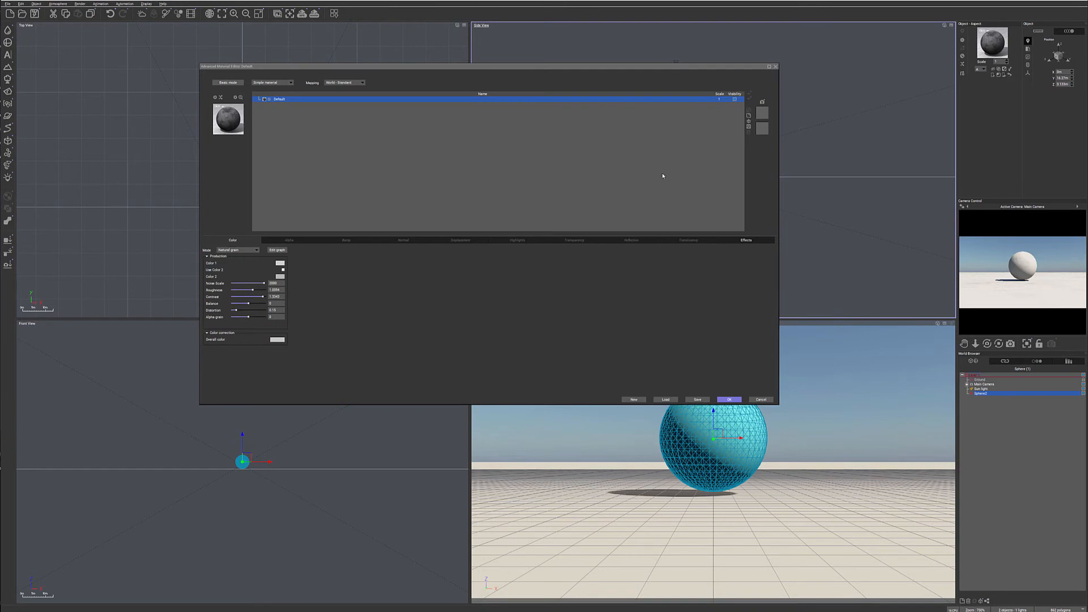
Open the color function graph and spread the input group, the natural color node and the output group apart.
{"action": "left_click", "coordinate": [277, 250]}
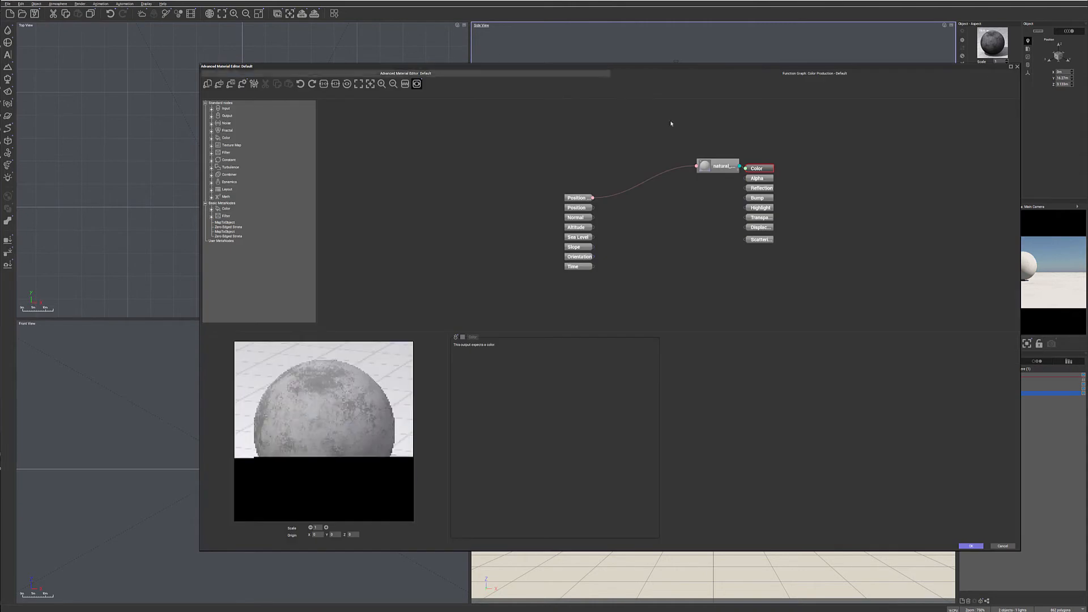
{"action": "left_click_drag", "start_coordinate": [513, 163], "coordinate": [605, 309]}
{"action": "left_click_drag", "start_coordinate": [570, 200], "coordinate": [436, 171]}
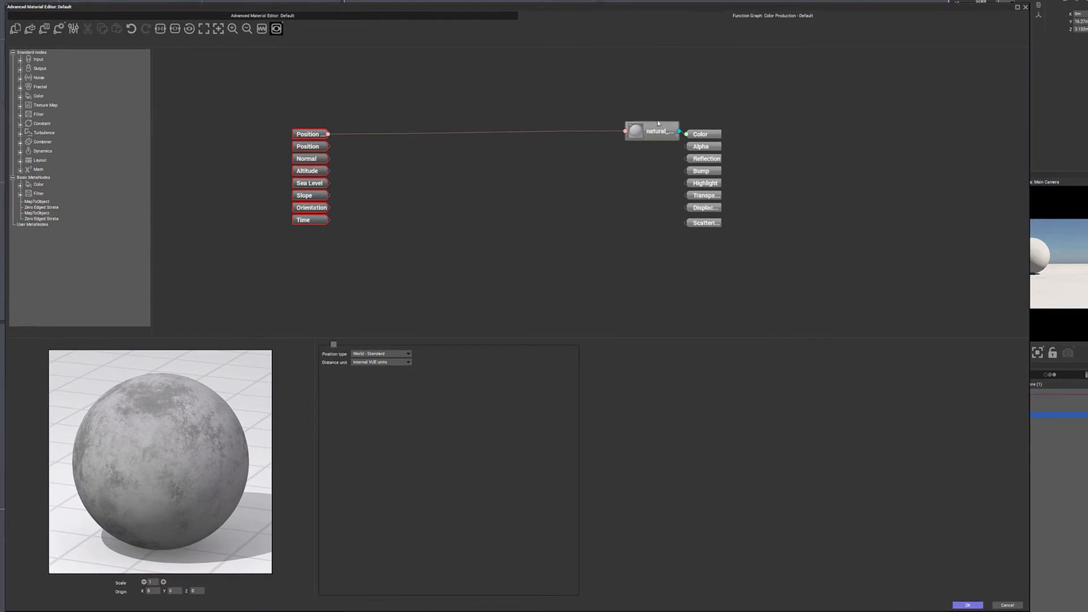
{"action": "left_click_drag", "start_coordinate": [658, 123], "coordinate": [494, 120]}
{"action": "left_click_drag", "start_coordinate": [769, 104], "coordinate": [658, 248]}
{"action": "left_click_drag", "start_coordinate": [717, 137], "coordinate": [844, 139]}
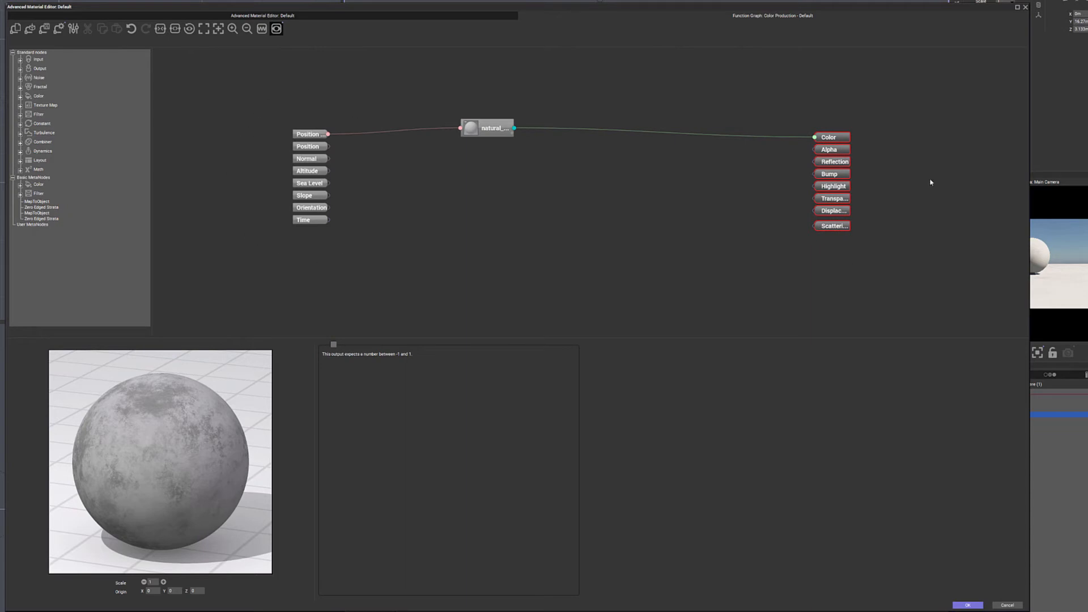
{"action": "left_click_drag", "start_coordinate": [488, 129], "coordinate": [524, 132]}
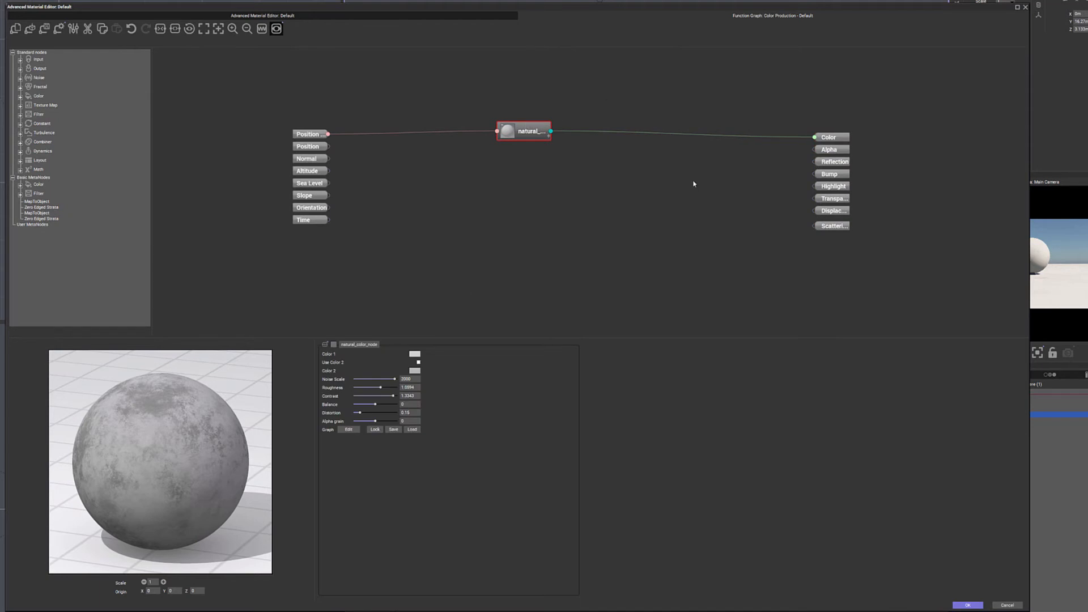
{"action": "left_click_drag", "start_coordinate": [540, 129], "coordinate": [538, 133]}
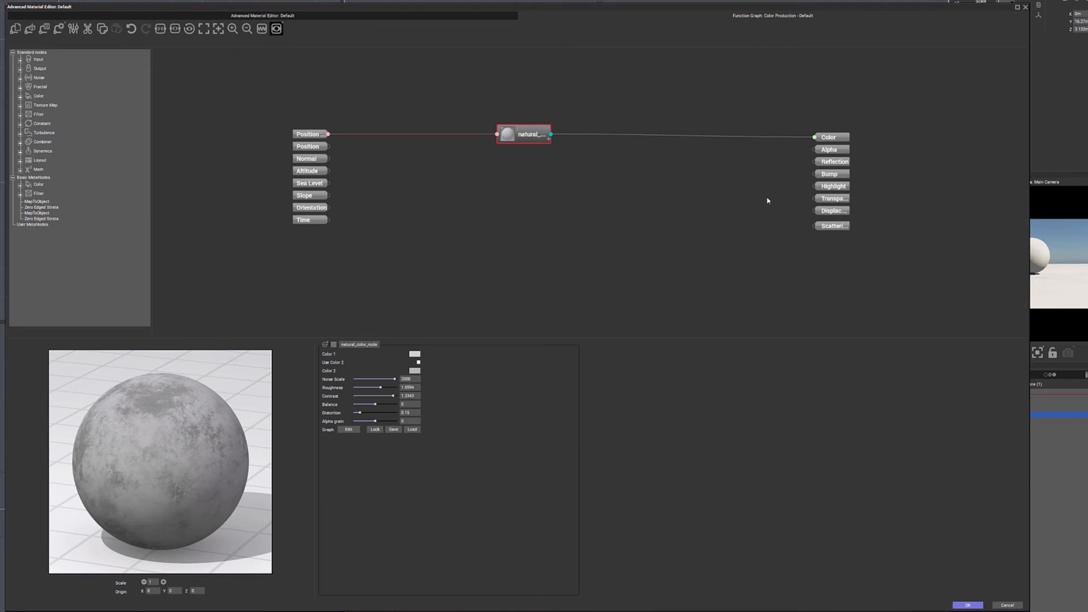
{"action": "left_click_drag", "start_coordinate": [839, 226], "coordinate": [839, 224]}
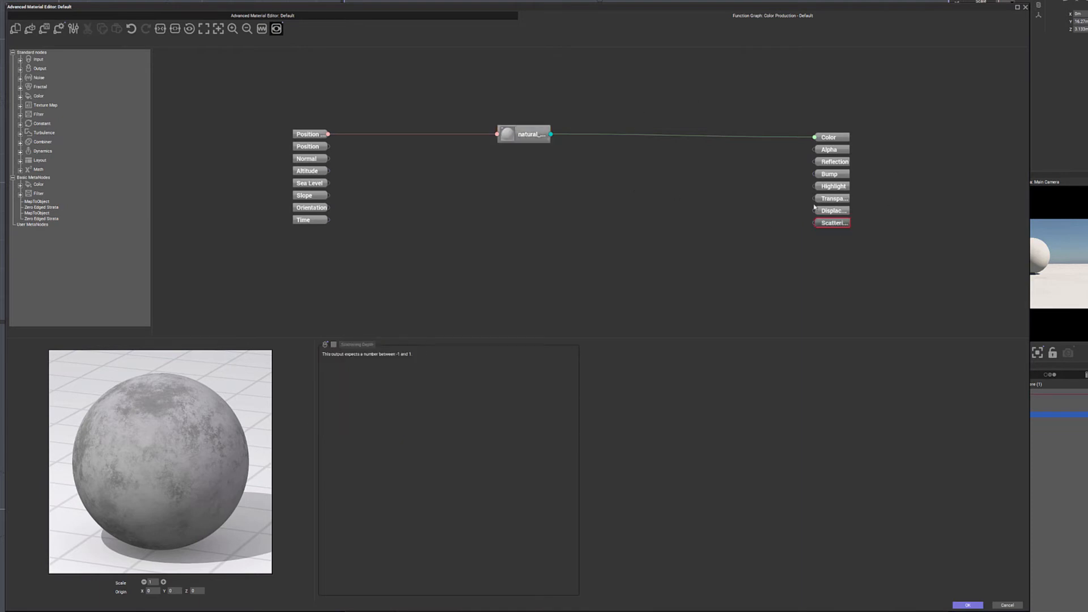
{"action": "left_click", "coordinate": [511, 130]}
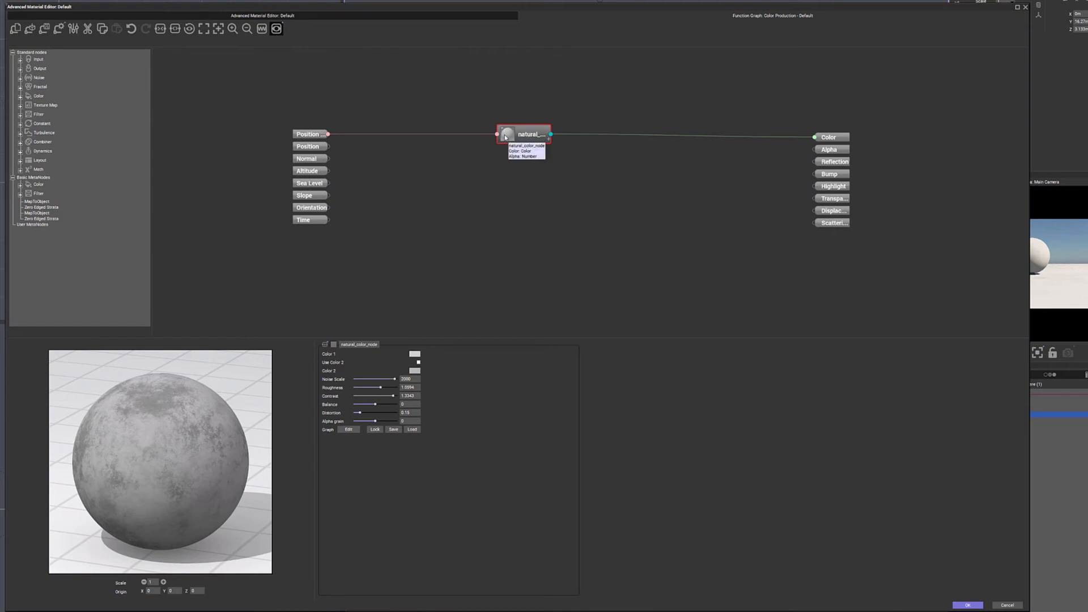
{"action": "left_click", "coordinate": [276, 28]}
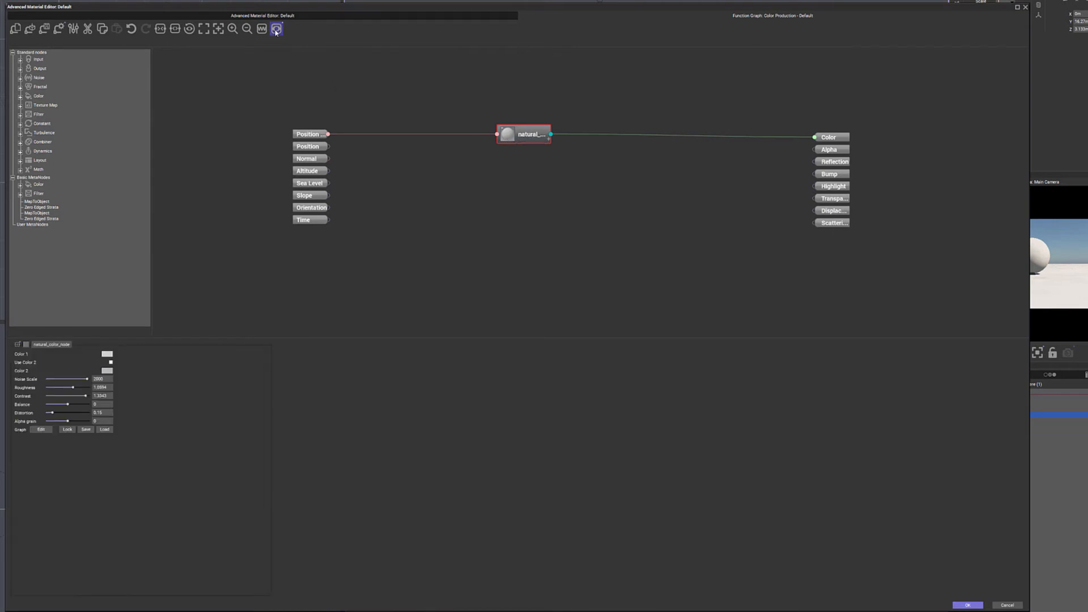
{"action": "double_click", "coordinate": [530, 135]}
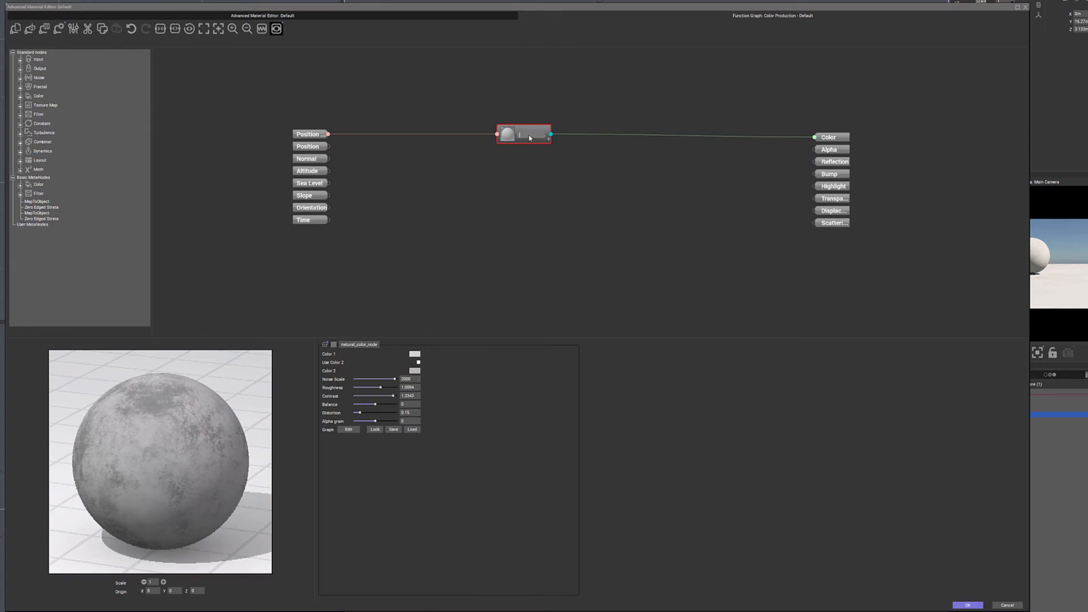
{"action": "left_click", "coordinate": [553, 93]}
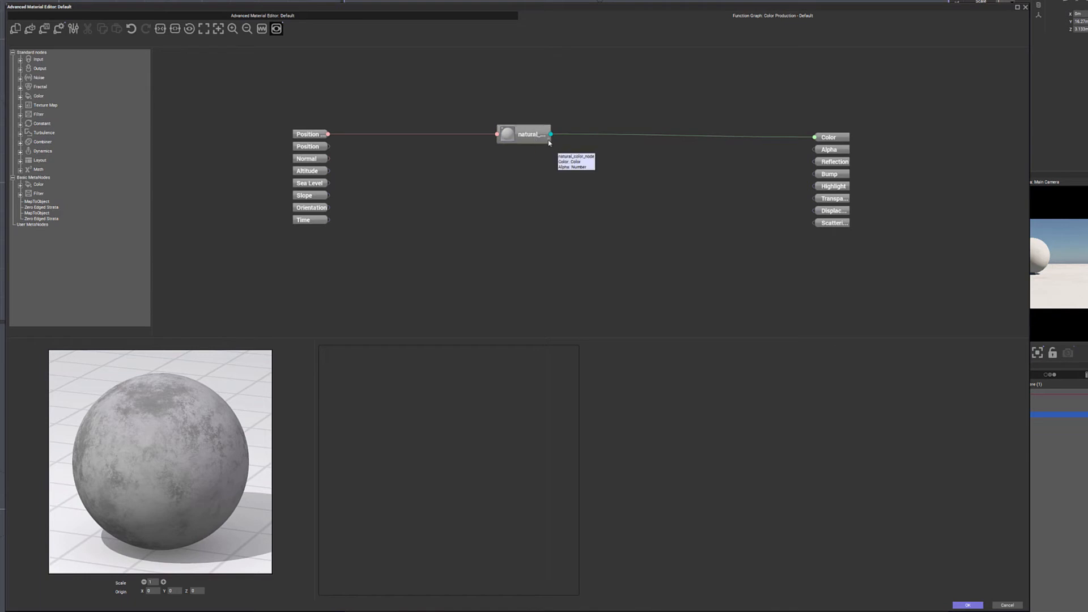
Expand the natural color node to expose its additional parameters and move the node slightly higher.
{"action": "left_click", "coordinate": [549, 143]}
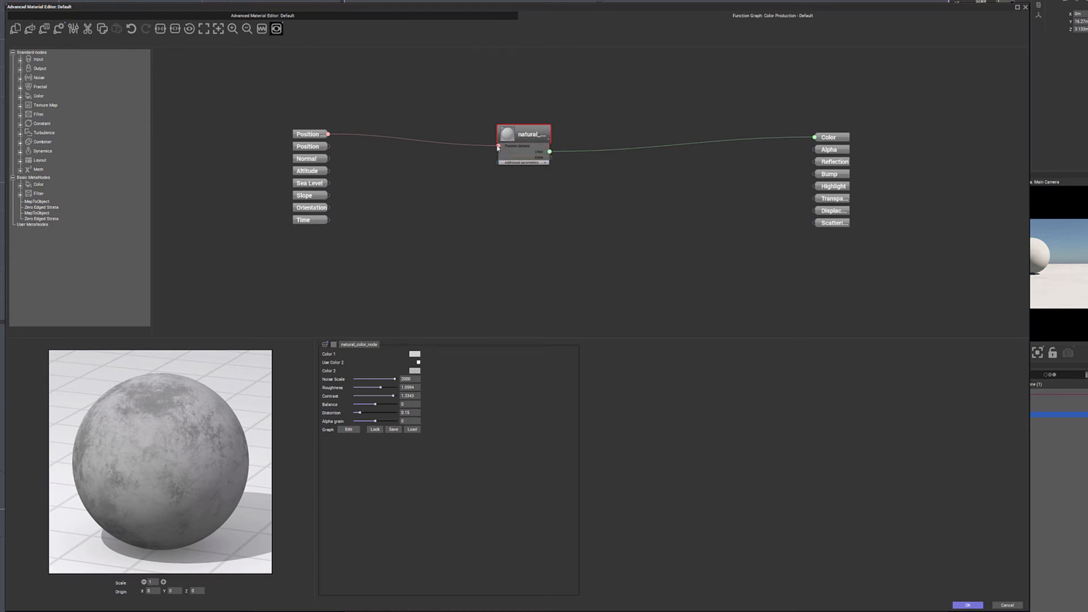
{"action": "left_click", "coordinate": [546, 163]}
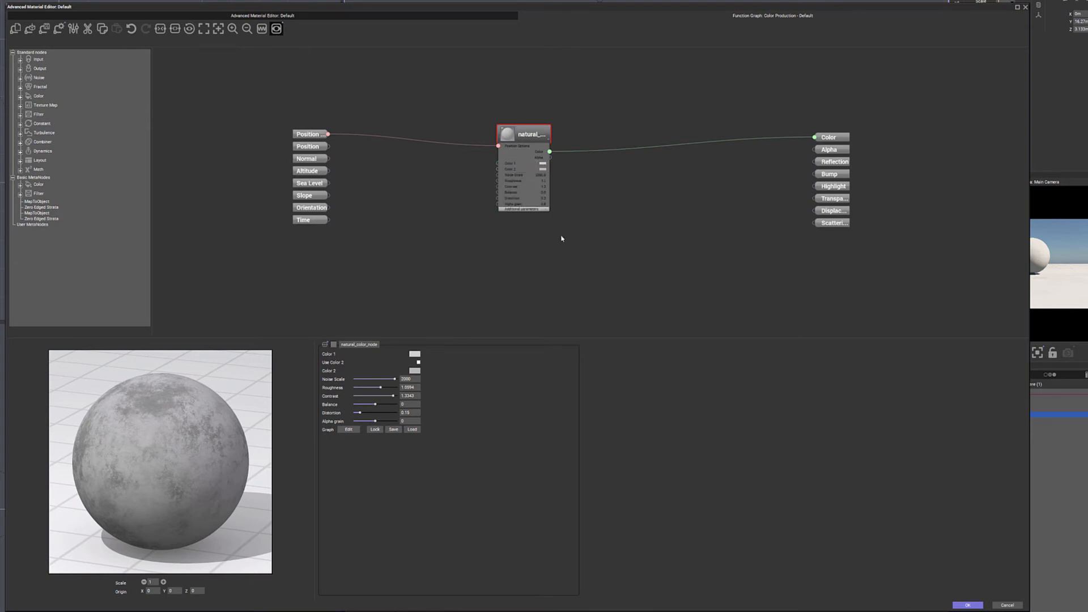
{"action": "left_click", "coordinate": [548, 210]}
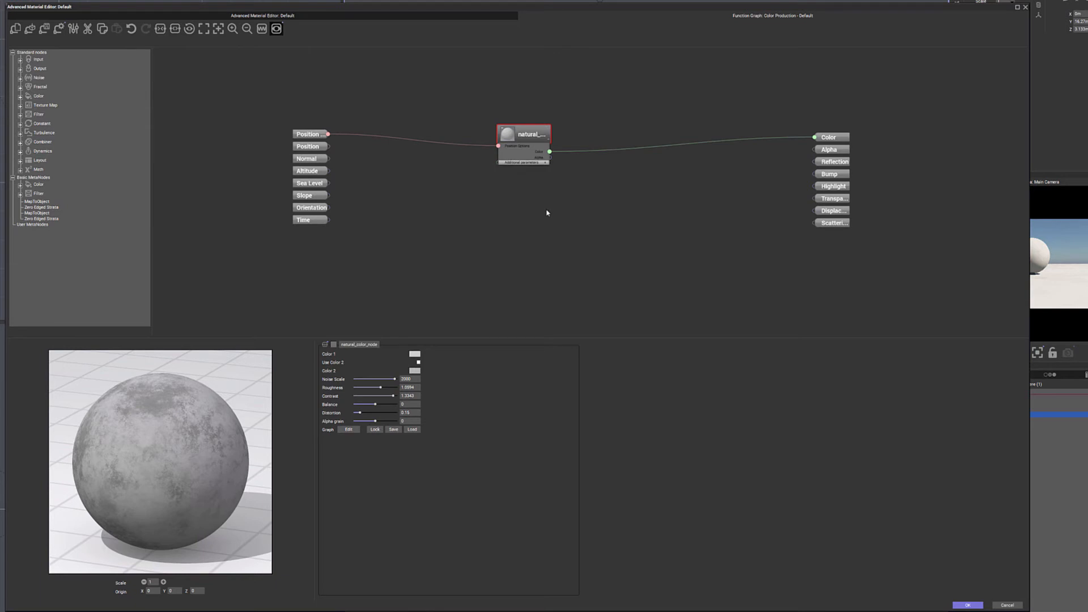
{"action": "left_click", "coordinate": [548, 139]}
{"action": "left_click", "coordinate": [549, 140]}
{"action": "left_click", "coordinate": [546, 163]}
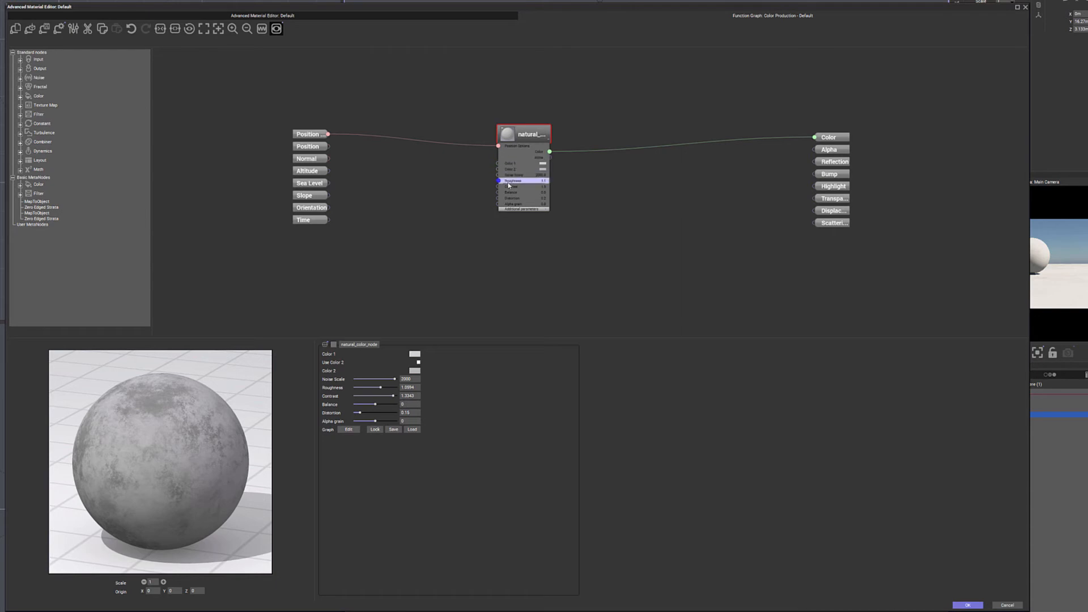
{"action": "left_click_drag", "start_coordinate": [542, 133], "coordinate": [551, 118]}
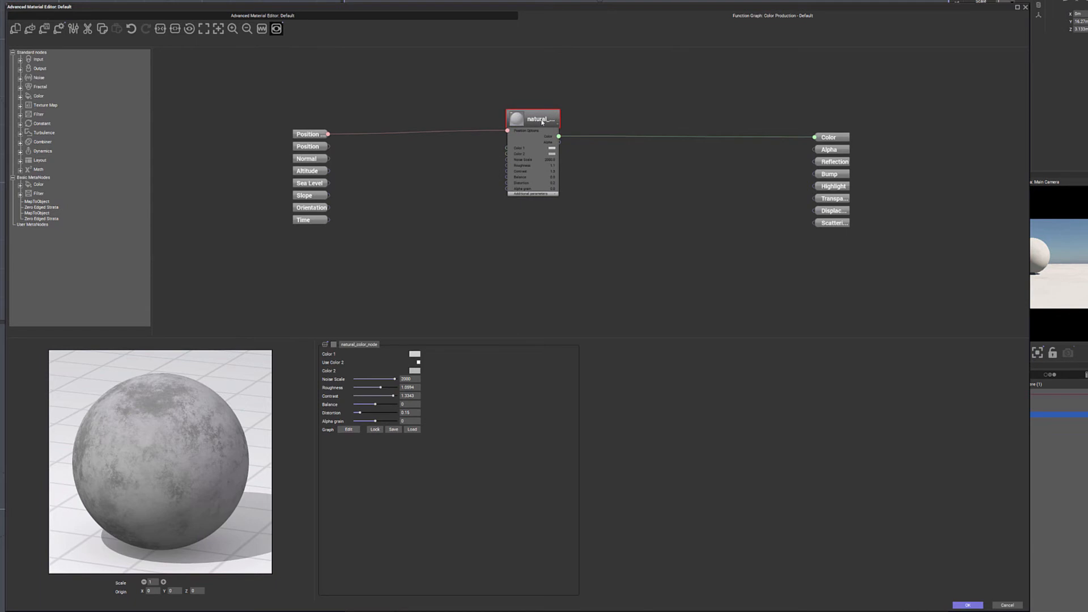
{"action": "double_click", "coordinate": [542, 122]}
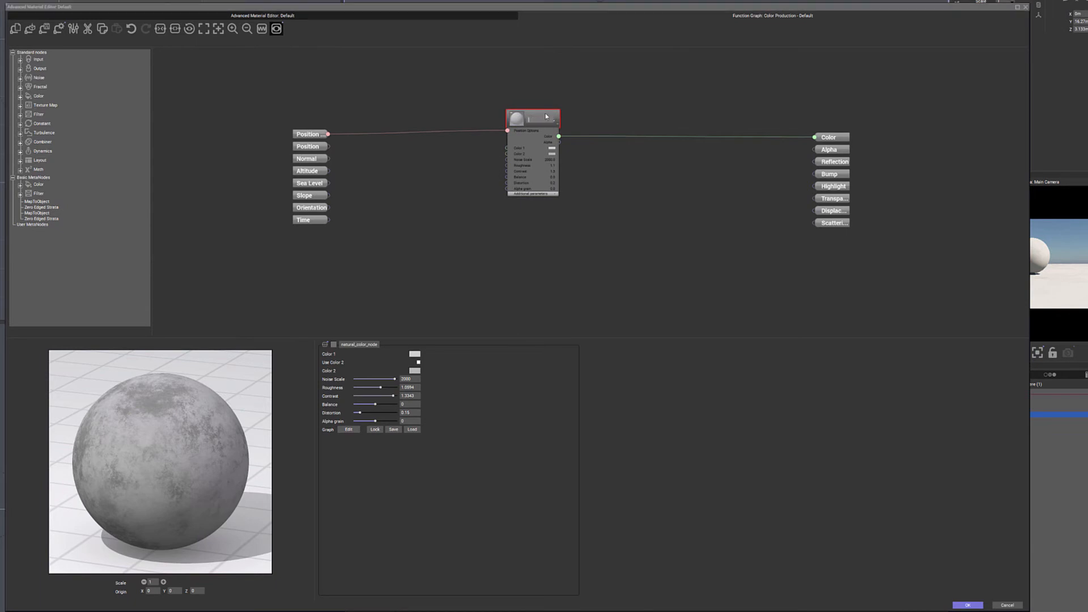
{"action": "left_click", "coordinate": [545, 117]}
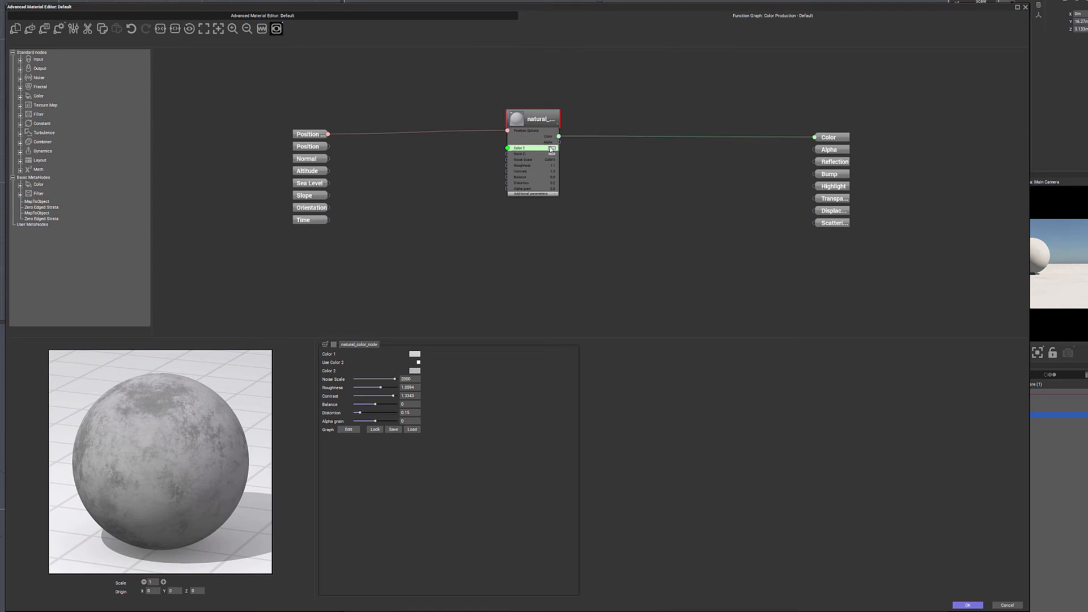
Add a Color Map node between the inputs and the natural color node and load a purple-grey gradient.
{"action": "right_click", "coordinate": [396, 165]}
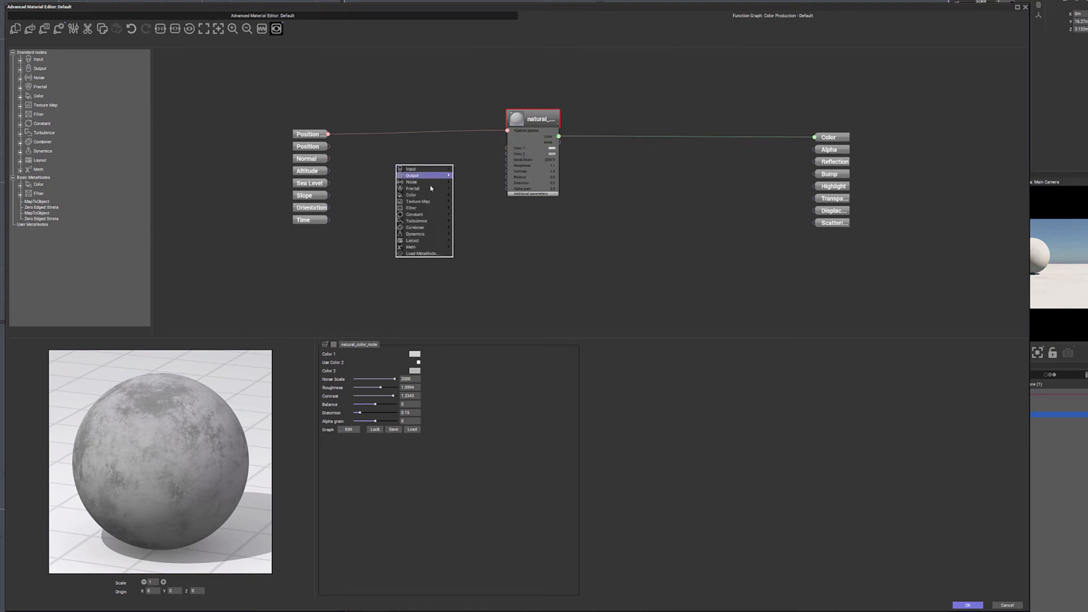
{"action": "mouse_move", "coordinate": [431, 196]}
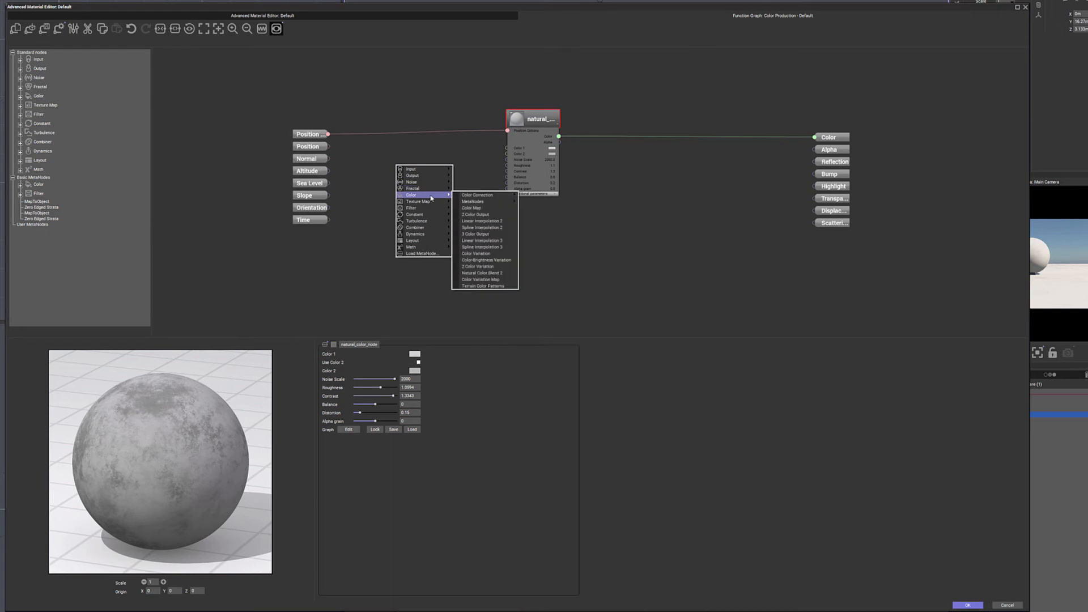
{"action": "left_click", "coordinate": [495, 209]}
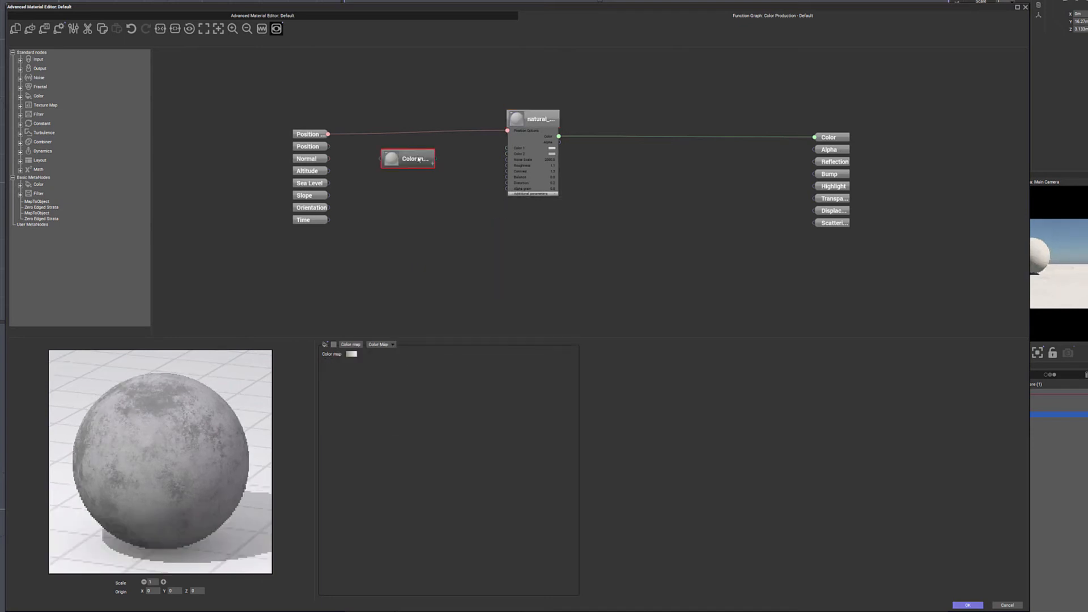
{"action": "left_click", "coordinate": [351, 354]}
Add a second Color Map node below the first and load the yellow and green gradient.
{"action": "right_click", "coordinate": [411, 209]}
{"action": "mouse_move", "coordinate": [444, 212]}
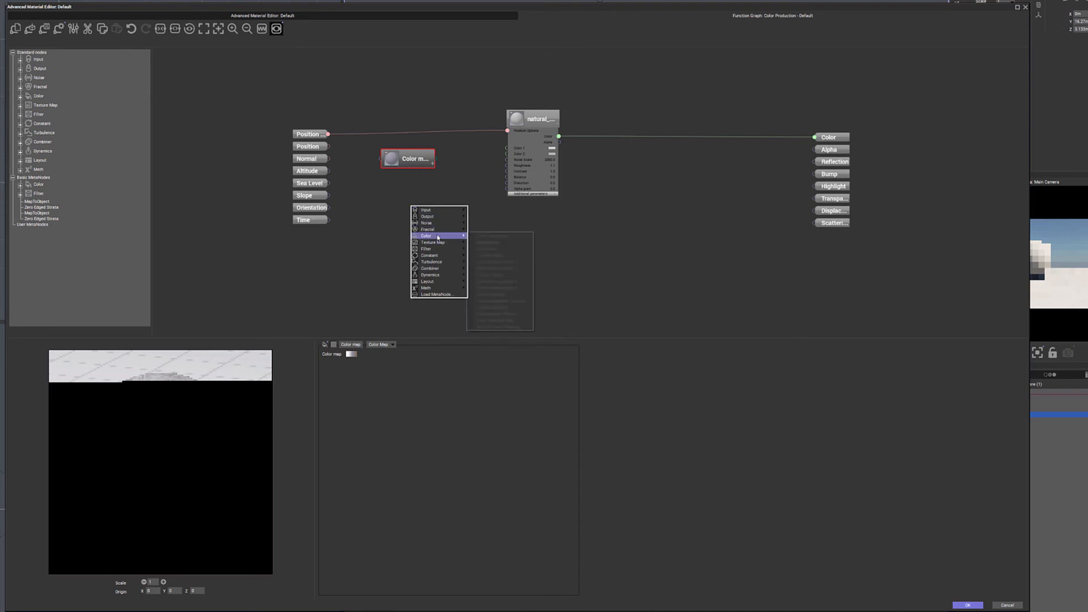
{"action": "mouse_move", "coordinate": [439, 242]}
{"action": "left_click", "coordinate": [500, 248]}
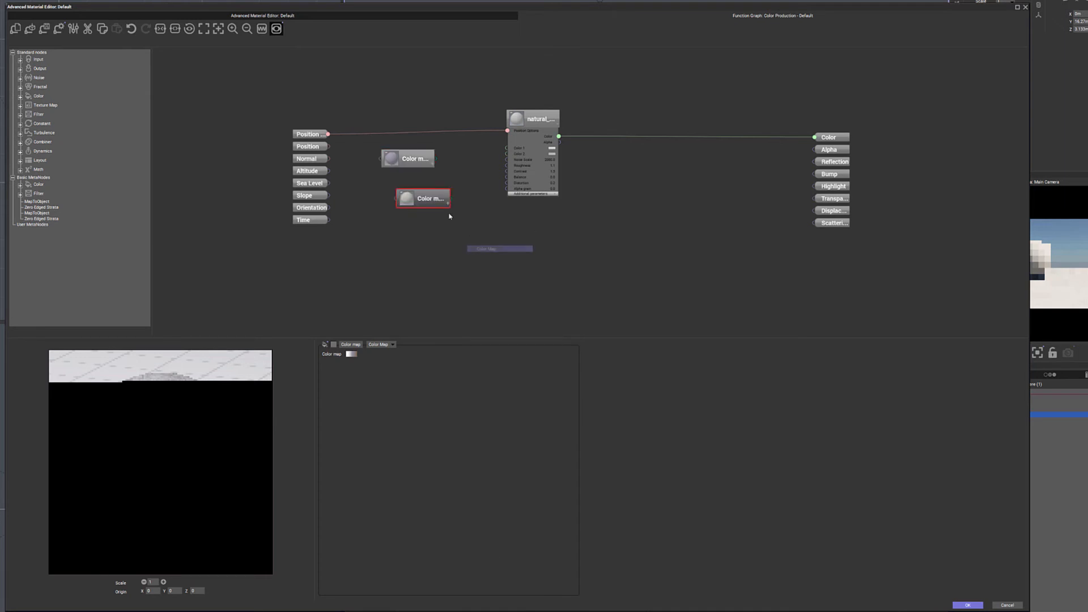
{"action": "left_click", "coordinate": [352, 354]}
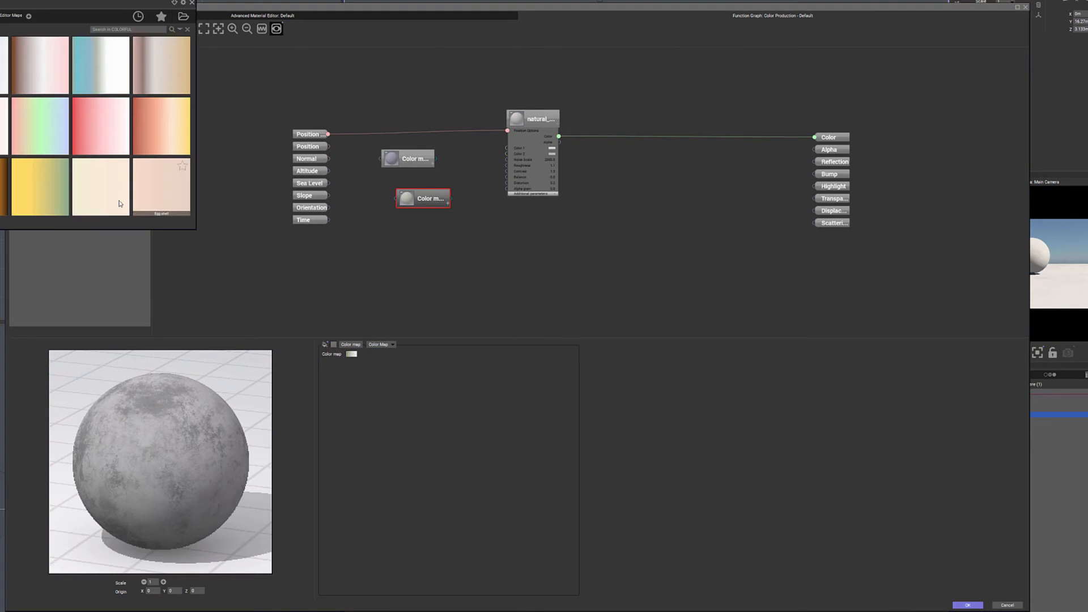
{"action": "double_click", "coordinate": [39, 187]}
Connect the purple-grey color map to Color 1 and the yellow one to Color 2 of the natural color node, and tidy their placement.
{"action": "left_click_drag", "start_coordinate": [431, 201], "coordinate": [414, 188]}
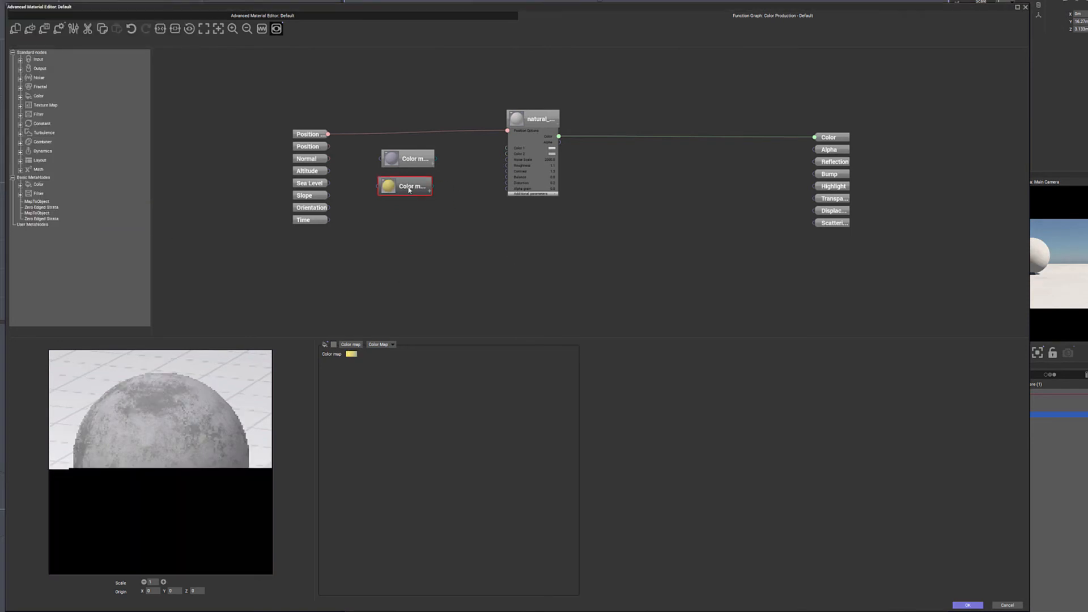
{"action": "left_click", "coordinate": [430, 160]}
{"action": "left_click_drag", "start_coordinate": [436, 160], "coordinate": [506, 150]}
{"action": "left_click_drag", "start_coordinate": [432, 186], "coordinate": [507, 154]}
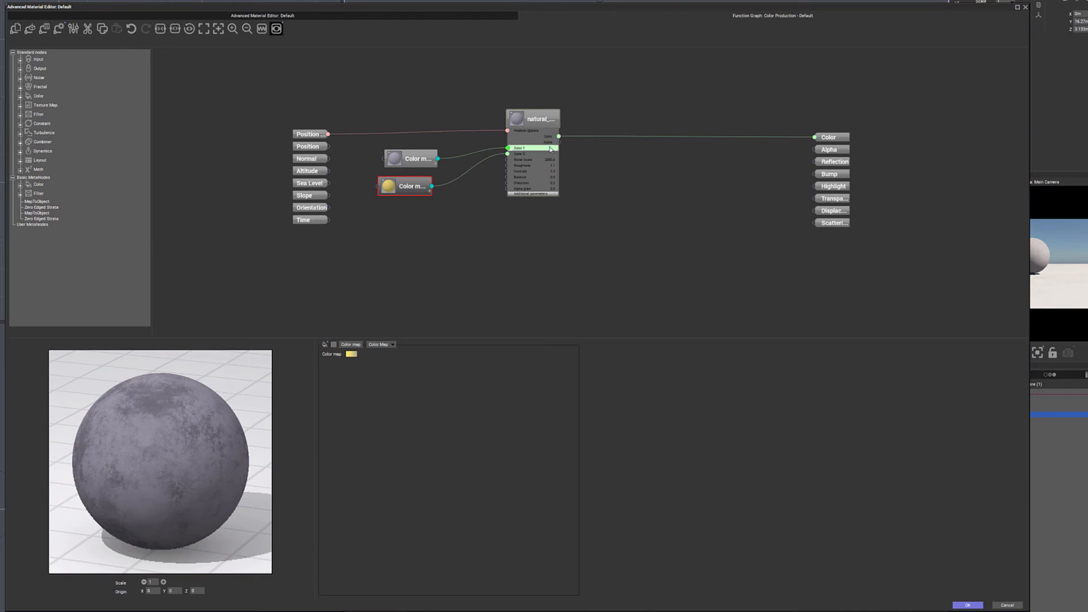
{"action": "mouse_move", "coordinate": [421, 166]}
{"action": "left_mouse_down"}
{"action": "mouse_move", "coordinate": [419, 182]}
{"action": "mouse_move", "coordinate": [408, 159]}
{"action": "mouse_move", "coordinate": [420, 159]}
{"action": "left_mouse_up"}
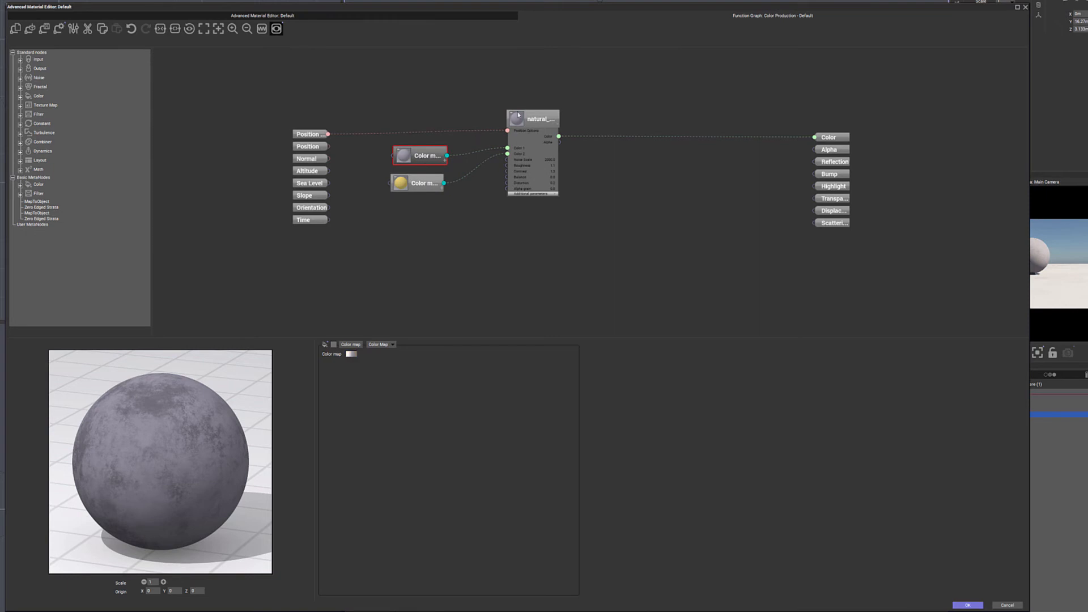
{"action": "left_click", "coordinate": [470, 160]}
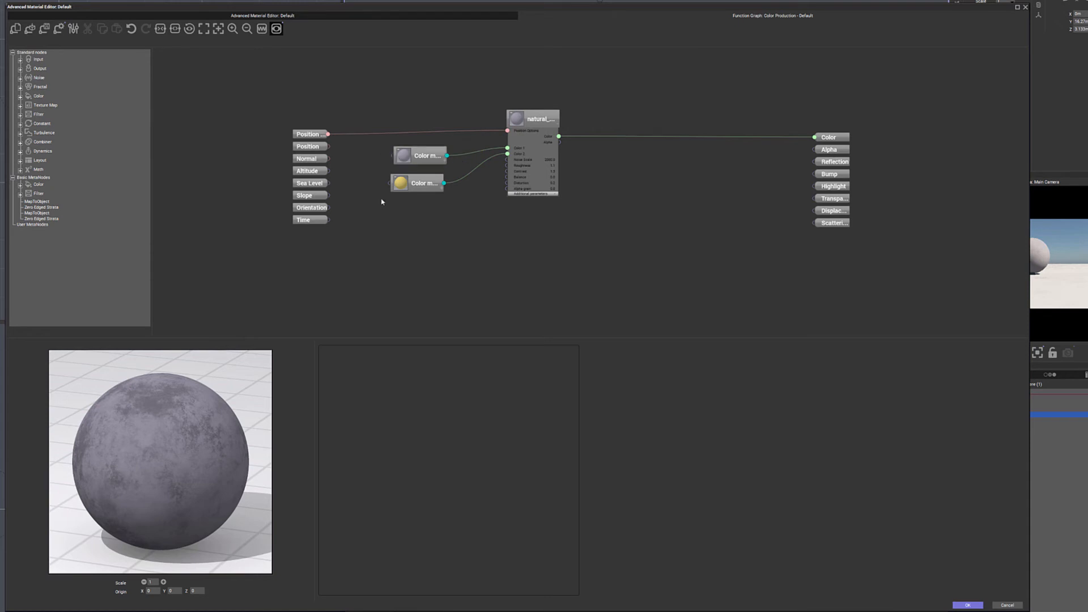
Add a Simple Fractal node and connect its output to the purple-grey Color Map node.
{"action": "right_click", "coordinate": [386, 226]}
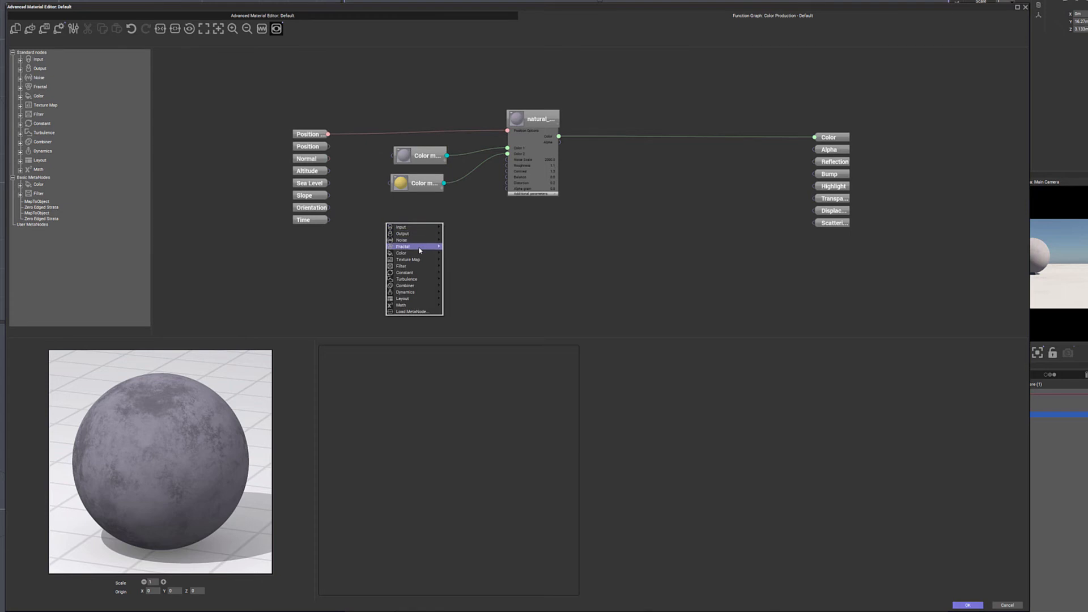
{"action": "mouse_move", "coordinate": [420, 250]}
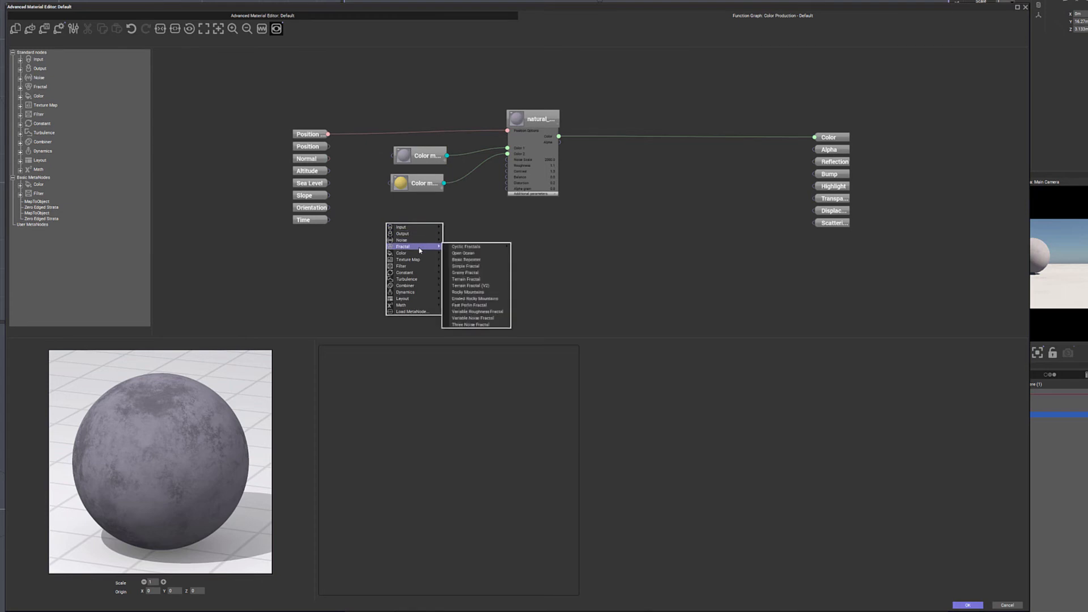
{"action": "left_click", "coordinate": [483, 272]}
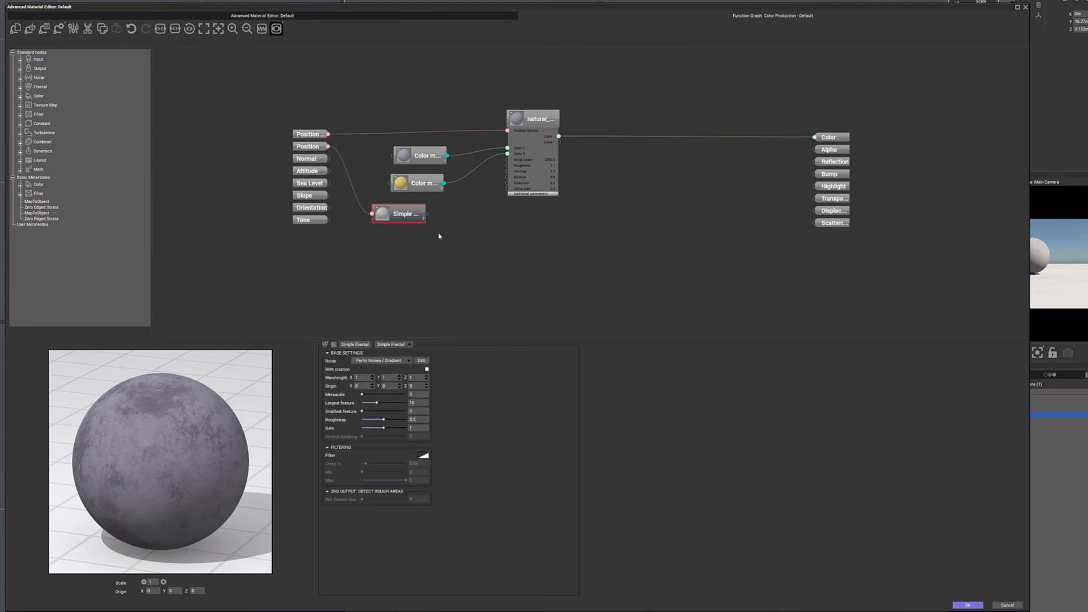
{"action": "mouse_move", "coordinate": [422, 156]}
{"action": "left_mouse_down"}
{"action": "mouse_move", "coordinate": [447, 156]}
{"action": "mouse_move", "coordinate": [453, 193]}
{"action": "mouse_move", "coordinate": [417, 155]}
{"action": "left_mouse_up"}
{"action": "left_click", "coordinate": [414, 214]}
{"action": "left_click_drag", "start_coordinate": [414, 213], "coordinate": [386, 164]}
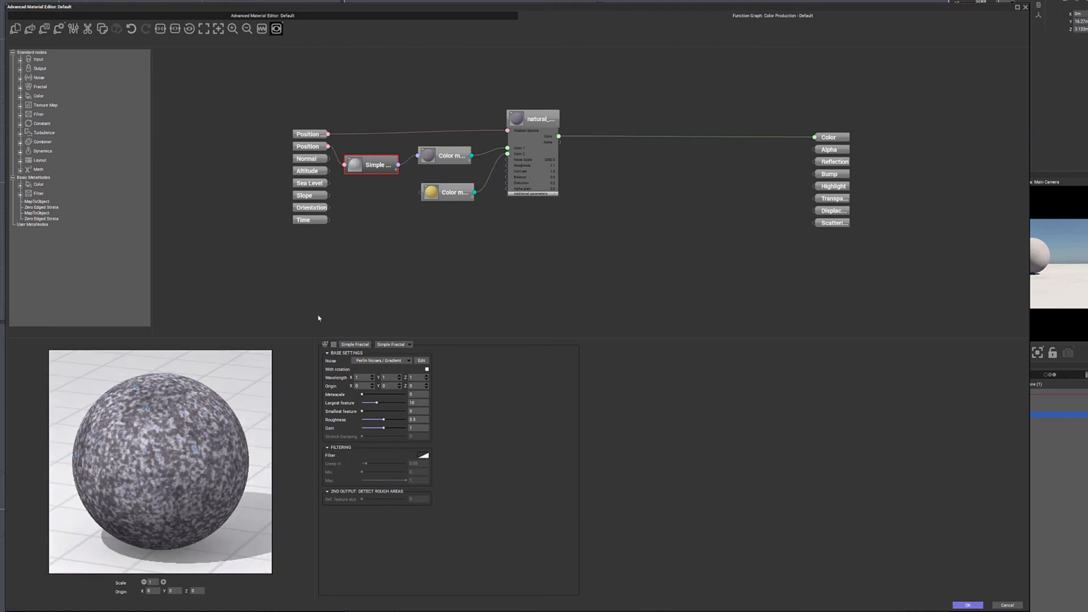
Add another Simple Fractal node beneath the first and connect it to the yellow Color Map node.
{"action": "right_click", "coordinate": [373, 231]}
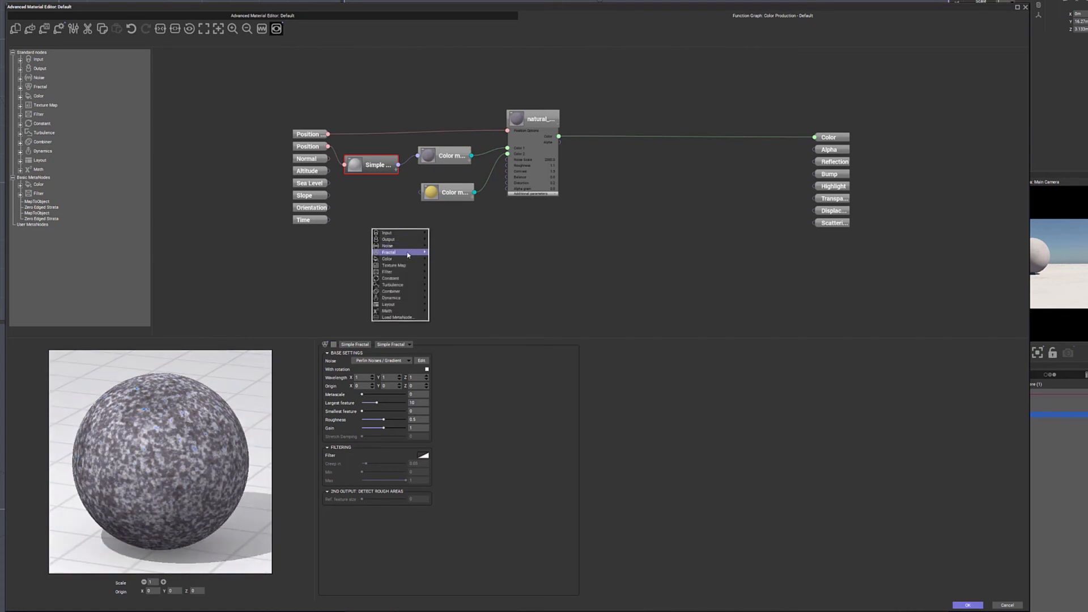
{"action": "mouse_move", "coordinate": [400, 252]}
{"action": "left_click", "coordinate": [477, 272]}
{"action": "left_click_drag", "start_coordinate": [395, 219], "coordinate": [421, 193]}
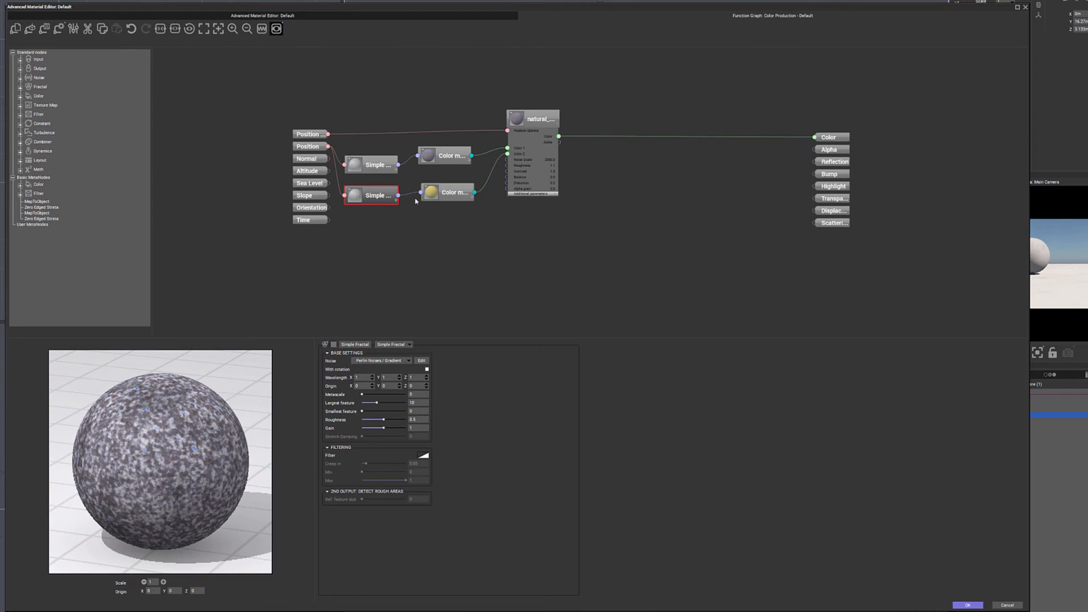
Check the color map and fractal node settings, and move the whole input group farther away from the fractal nodes.
{"action": "left_click", "coordinate": [450, 192]}
{"action": "left_click", "coordinate": [448, 156]}
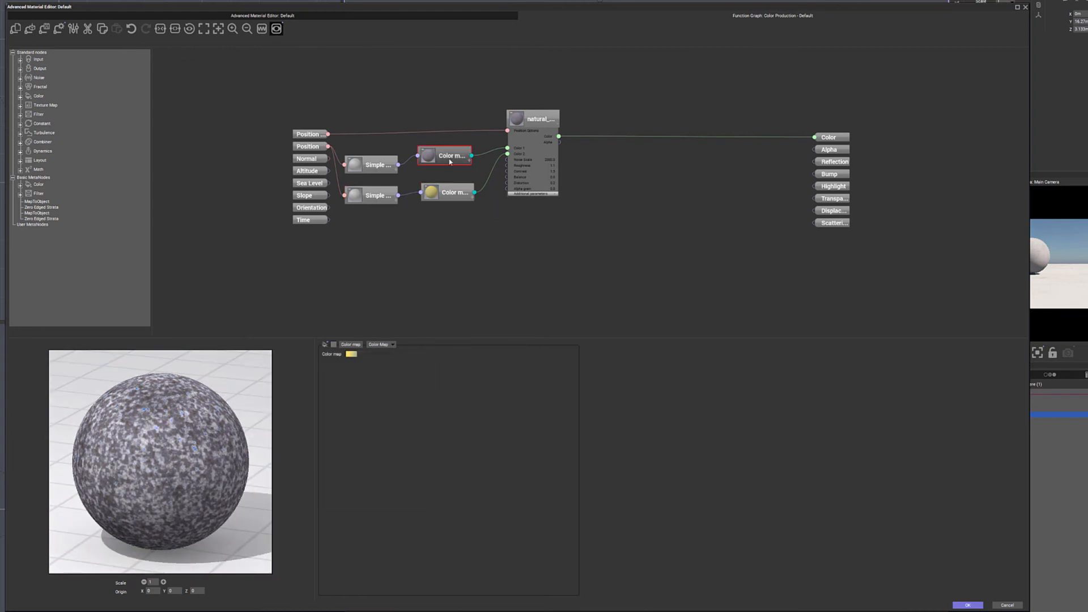
{"action": "left_click", "coordinate": [374, 165]}
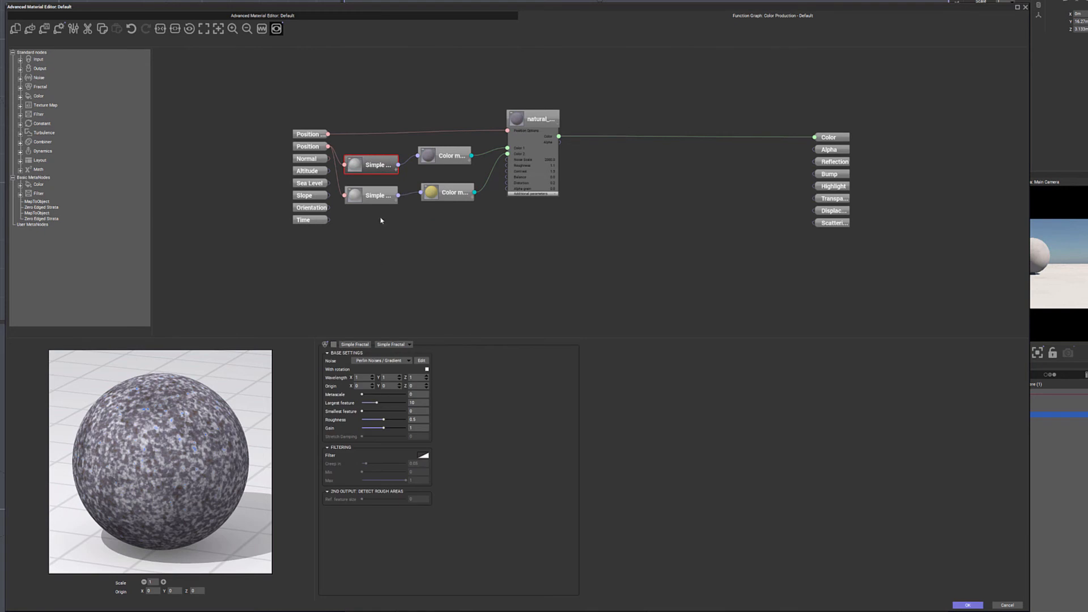
{"action": "left_click_drag", "start_coordinate": [260, 112], "coordinate": [326, 286]}
{"action": "left_click_drag", "start_coordinate": [305, 136], "coordinate": [236, 119]}
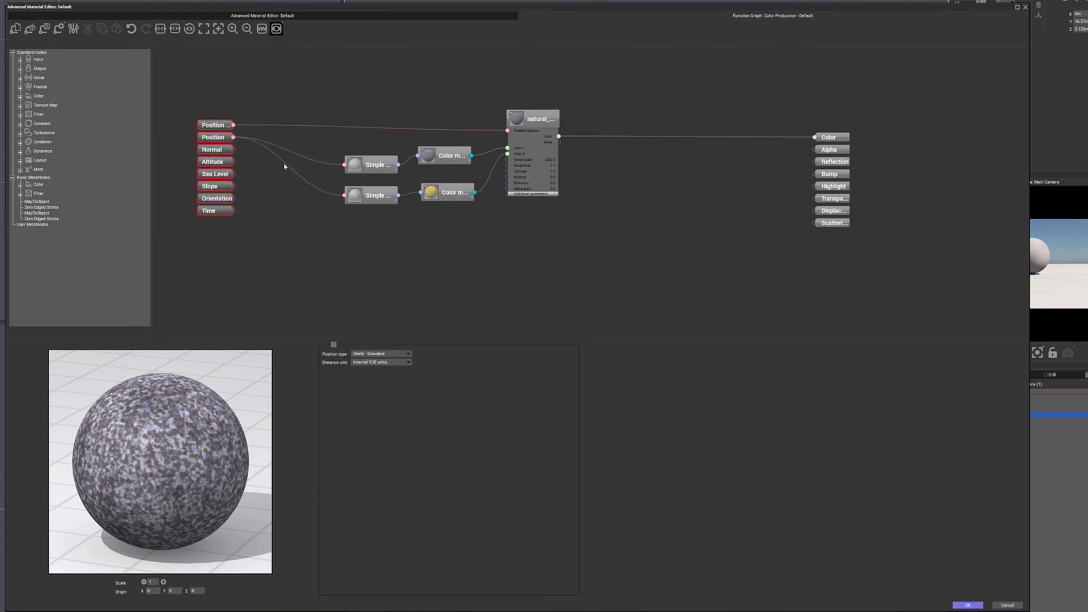
Examine the outputs and noise settings of the lower Simple Fractal node, and collapse it again.
{"action": "left_click", "coordinate": [395, 202]}
{"action": "left_click", "coordinate": [393, 224]}
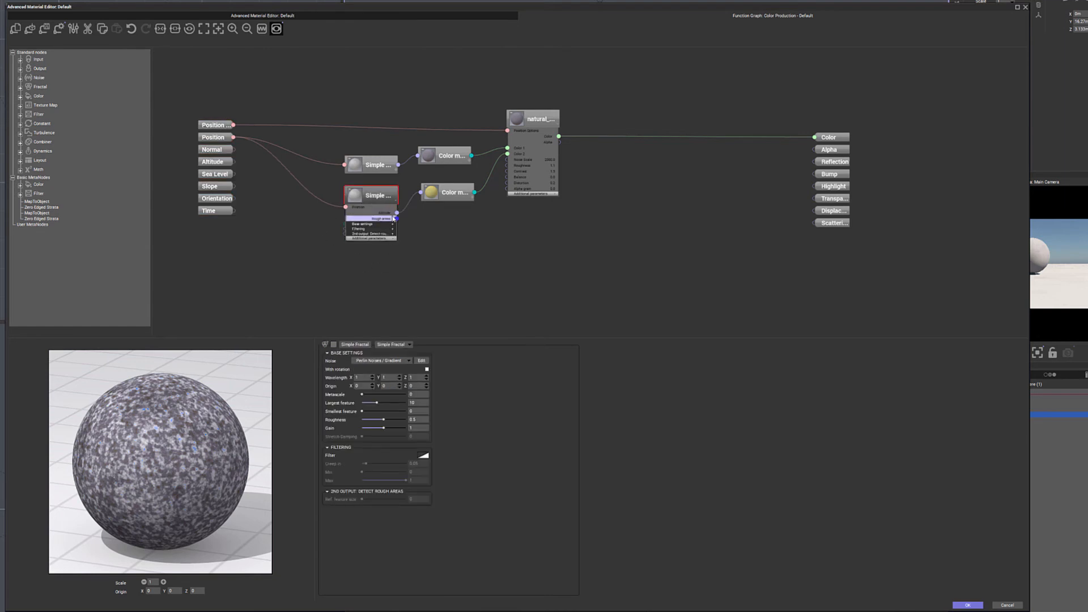
{"action": "left_click", "coordinate": [383, 202]}
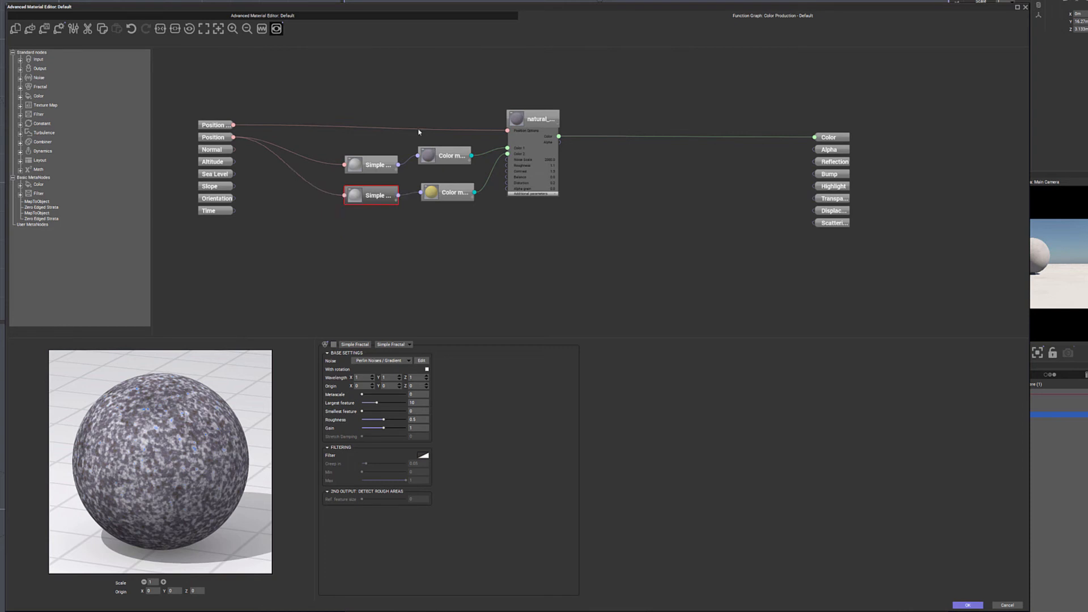
Move the natural color node farther from the color maps, and connect the upper fractal to Roughness and the lower fractal to Balance.
{"action": "left_click_drag", "start_coordinate": [548, 119], "coordinate": [579, 122]}
{"action": "left_click", "coordinate": [543, 170]}
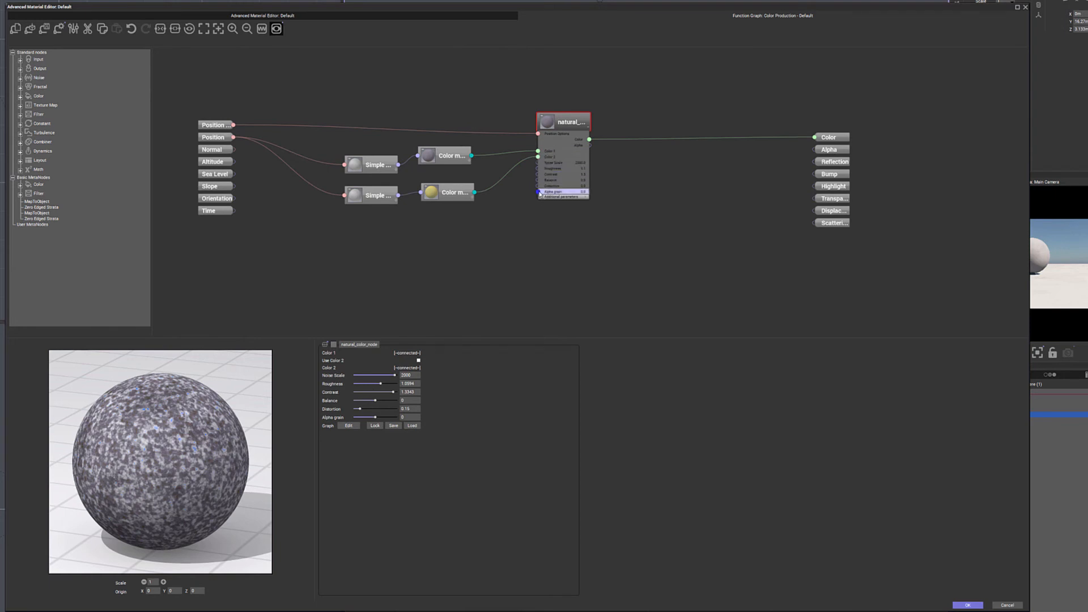
{"action": "left_click_drag", "start_coordinate": [399, 165], "coordinate": [538, 168]}
{"action": "left_click_drag", "start_coordinate": [399, 196], "coordinate": [538, 182]}
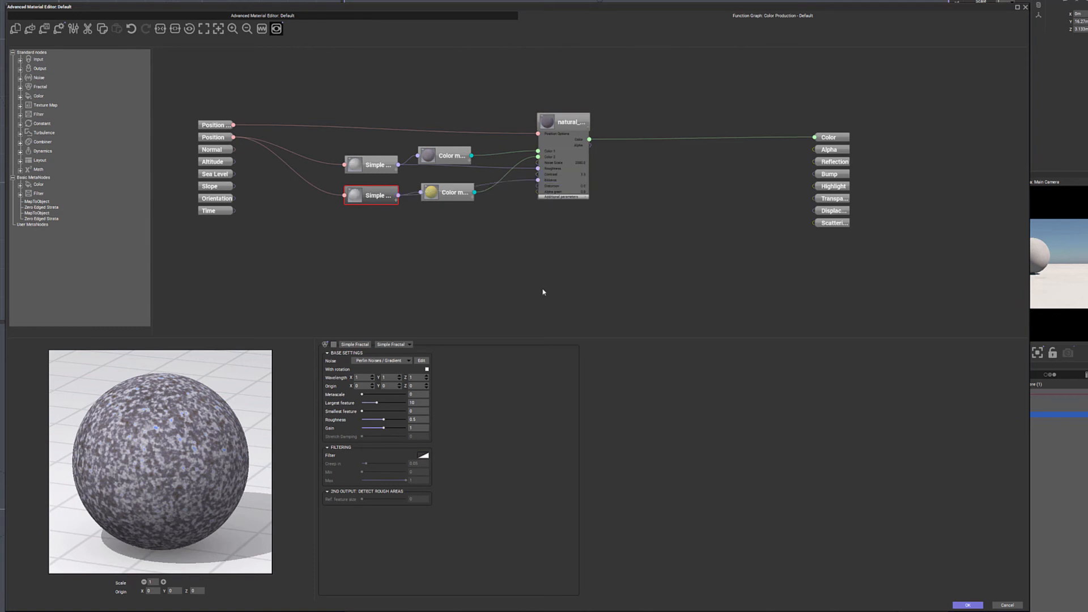
Spread the two Color Map nodes and the upper fractal node apart so the new connections are easy to follow.
{"action": "left_click_drag", "start_coordinate": [448, 192], "coordinate": [448, 226]}
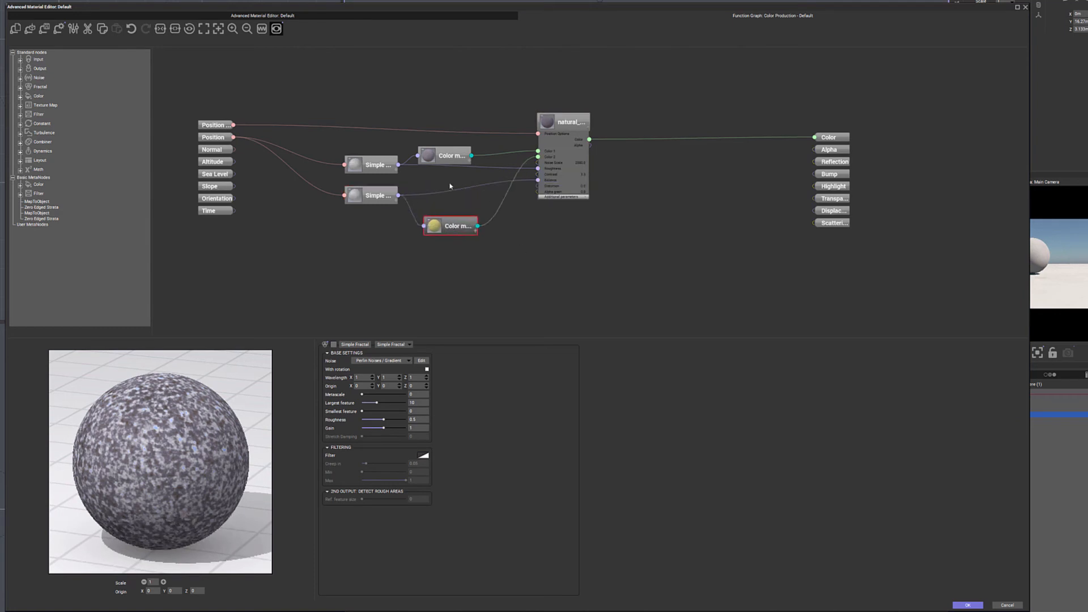
{"action": "left_click_drag", "start_coordinate": [449, 155], "coordinate": [452, 113]}
{"action": "left_click_drag", "start_coordinate": [368, 165], "coordinate": [365, 153]}
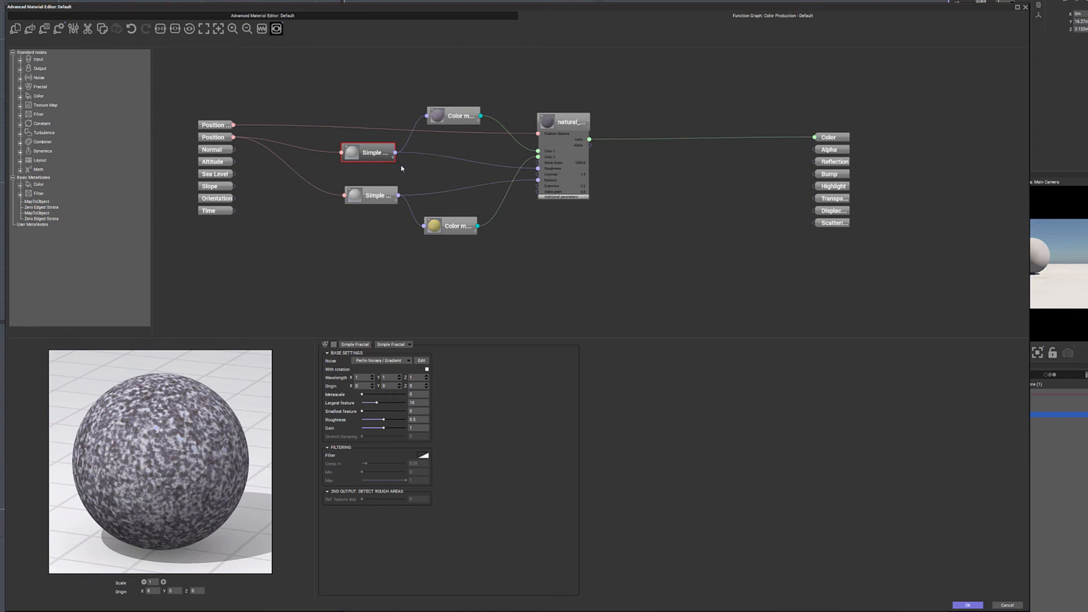
Connect the upper Simple Fractal node to the natural color node's Distortion and Alpha grain inputs, and adjust the fractal's position slightly.
{"action": "left_click_drag", "start_coordinate": [395, 154], "coordinate": [538, 185]}
{"action": "left_click_drag", "start_coordinate": [395, 153], "coordinate": [538, 191]}
{"action": "mouse_move", "coordinate": [377, 151]}
{"action": "left_mouse_down"}
{"action": "mouse_move", "coordinate": [359, 152]}
{"action": "mouse_move", "coordinate": [373, 148]}
{"action": "left_mouse_up"}
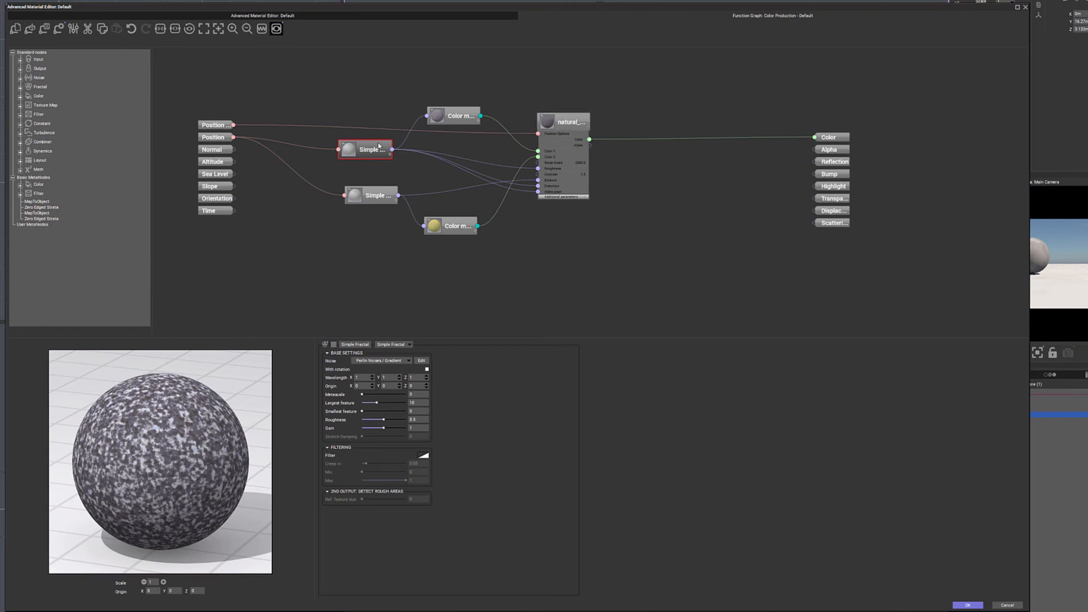
Replace the purple-grey color map feeding Color 1 with a multicolored rainbow map from the color map library.
{"action": "left_click", "coordinate": [466, 113]}
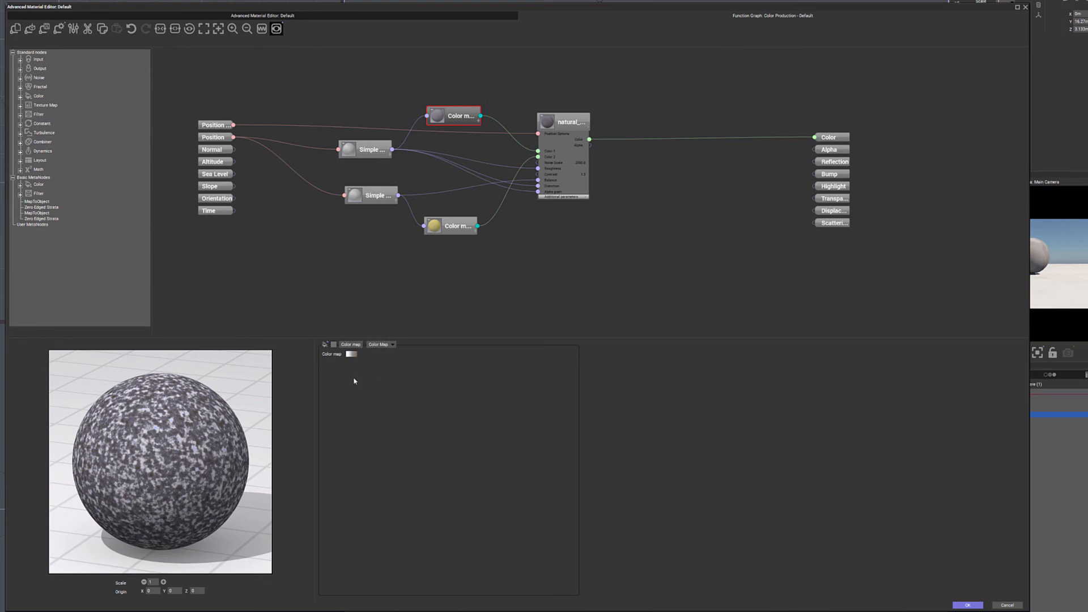
{"action": "left_click", "coordinate": [351, 354]}
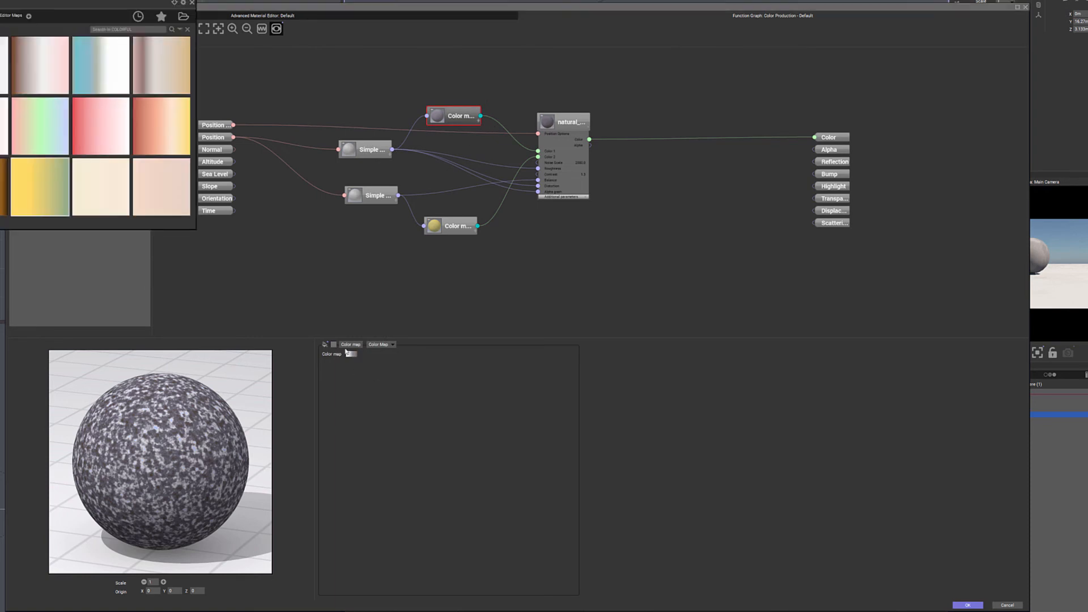
{"action": "left_click", "coordinate": [40, 213]}
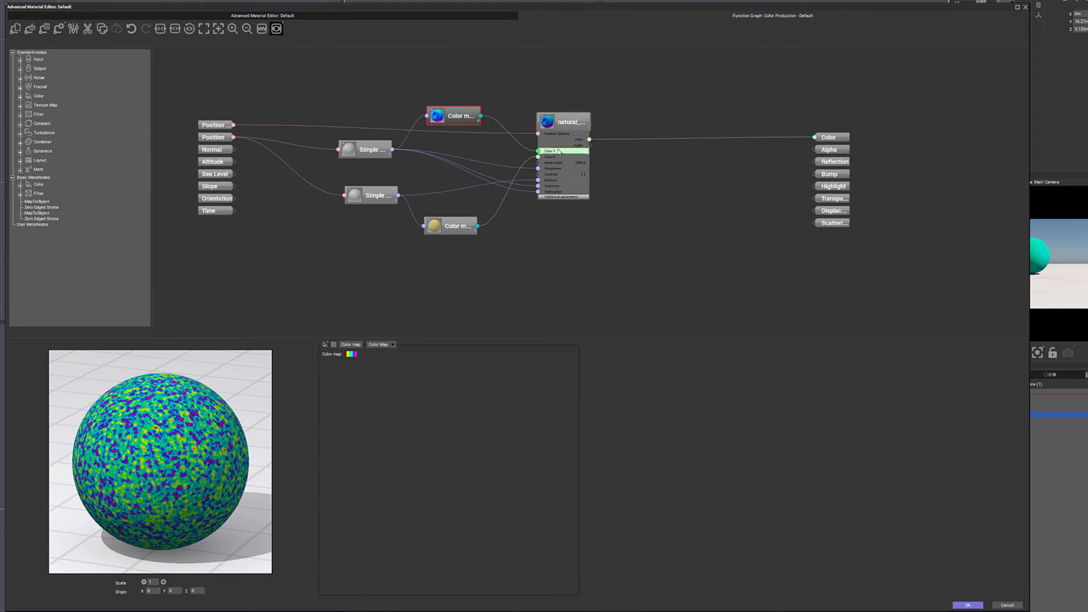
Check the material's Natural grain color settings against the graph and try lower Noise Scale and Contrast values.
{"action": "left_click", "coordinate": [262, 15]}
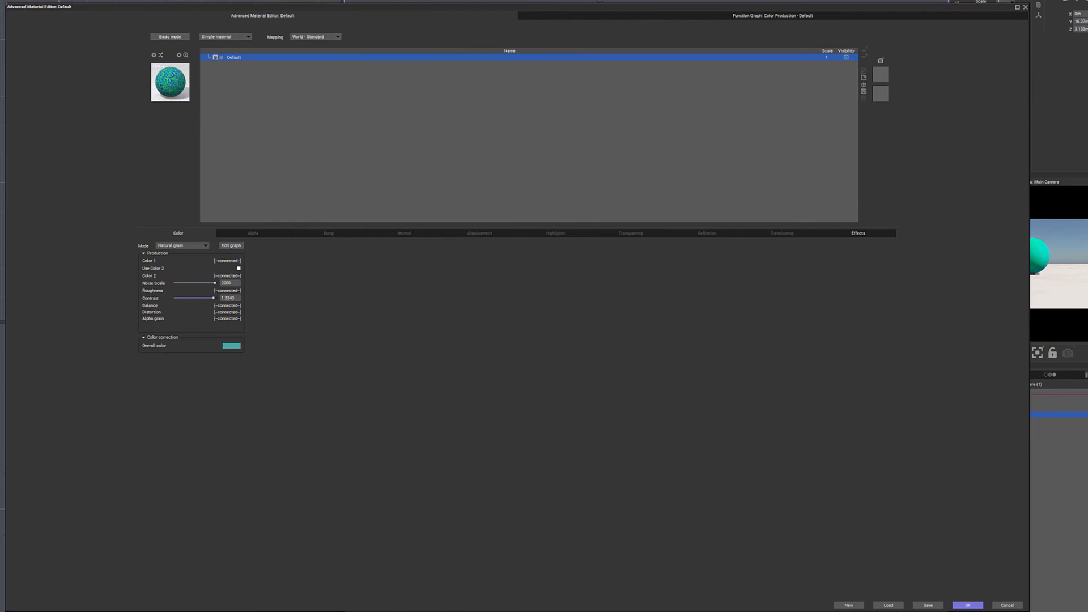
{"action": "left_click", "coordinate": [753, 16]}
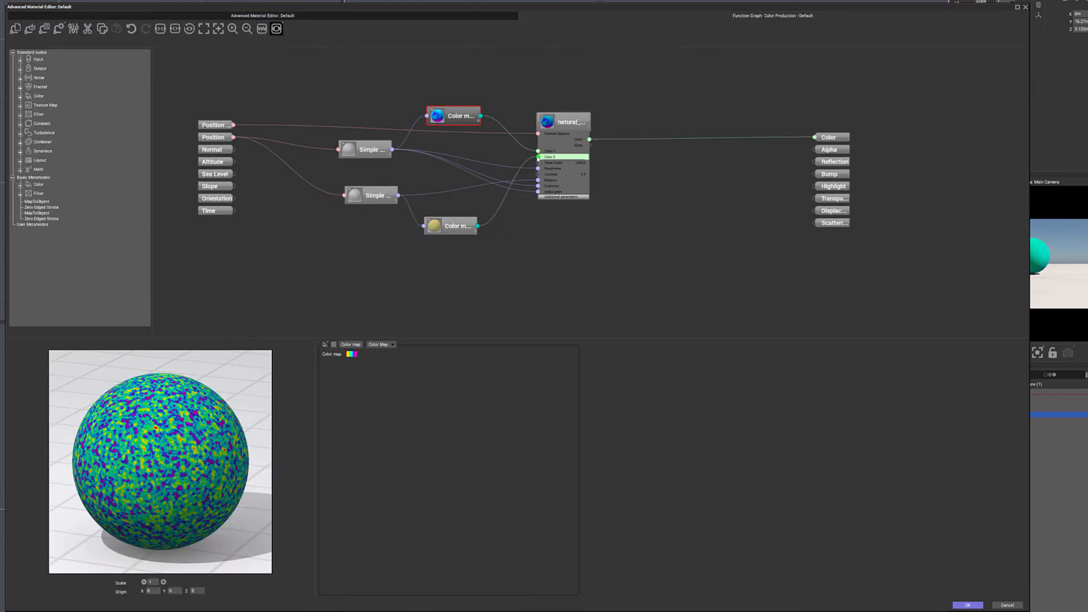
{"action": "left_click", "coordinate": [345, 16]}
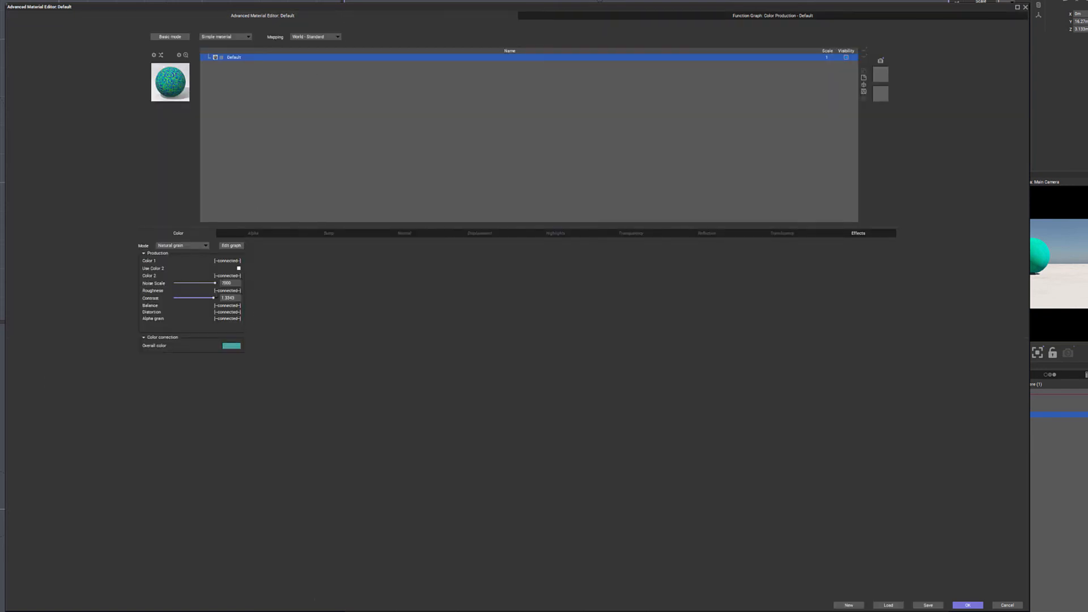
{"action": "mouse_move", "coordinate": [212, 285]}
{"action": "left_mouse_down"}
{"action": "mouse_move", "coordinate": [194, 282]}
{"action": "mouse_move", "coordinate": [202, 297]}
{"action": "mouse_move", "coordinate": [187, 298]}
{"action": "mouse_move", "coordinate": [195, 283]}
{"action": "left_mouse_up"}
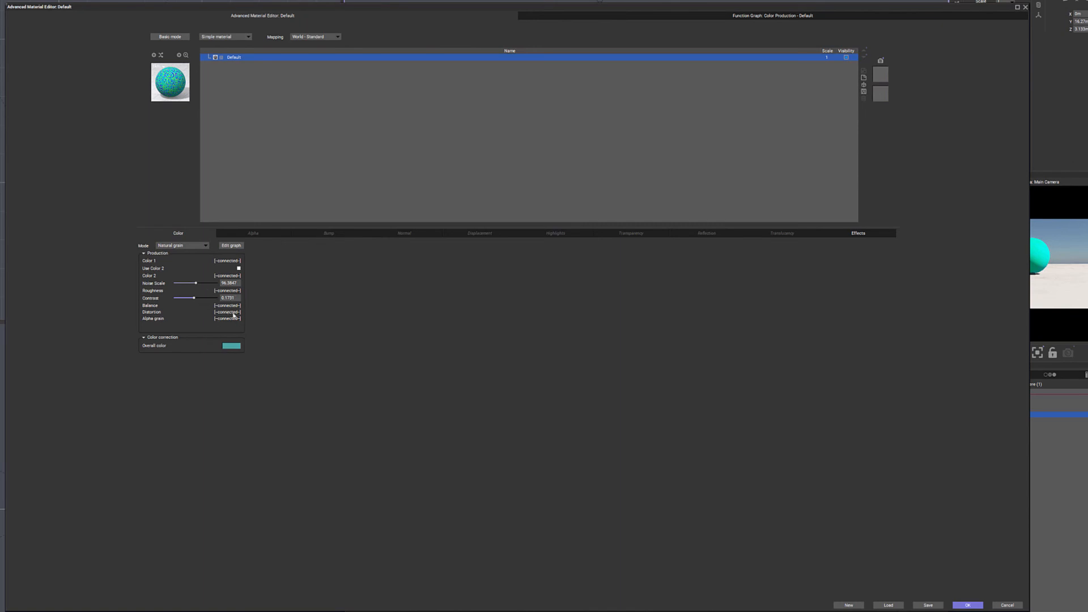
{"action": "left_click", "coordinate": [632, 14]}
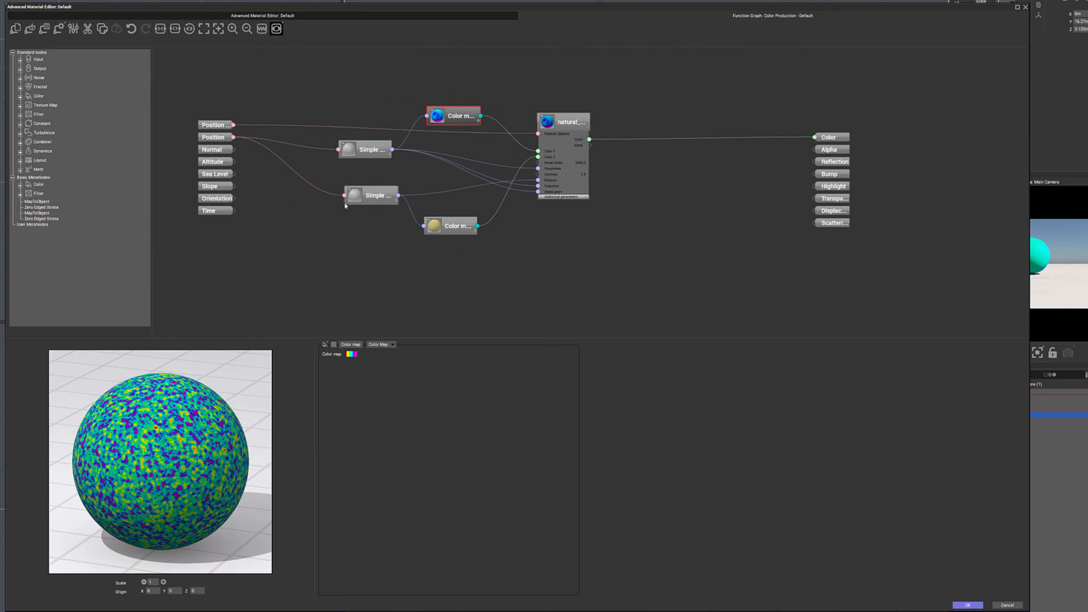
Try moving the upper fractal node past the natural color node and its rainbow color map back toward the inputs.
{"action": "left_click_drag", "start_coordinate": [583, 122], "coordinate": [610, 120]}
{"action": "left_click_drag", "start_coordinate": [453, 115], "coordinate": [450, 113]}
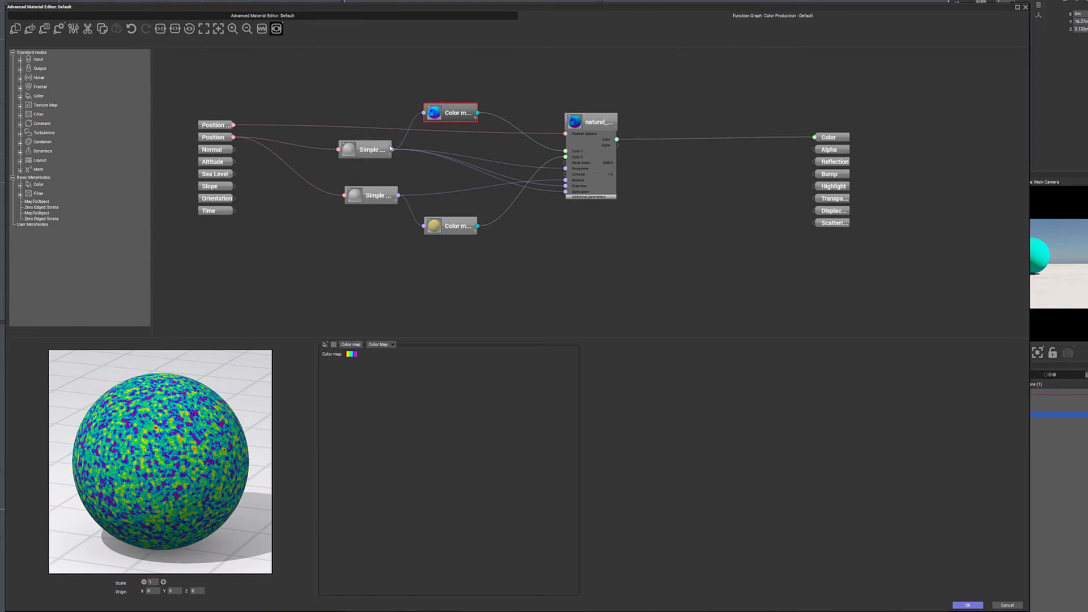
{"action": "left_click_drag", "start_coordinate": [371, 149], "coordinate": [683, 64]}
{"action": "left_click_drag", "start_coordinate": [453, 115], "coordinate": [315, 89]}
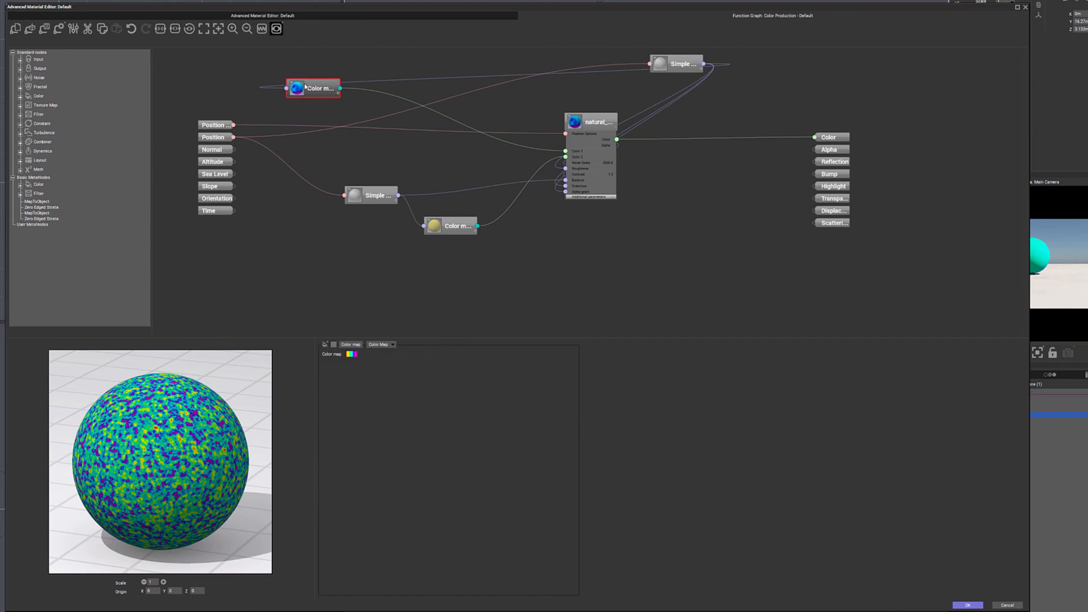
{"action": "left_click_drag", "start_coordinate": [320, 90], "coordinate": [402, 100]}
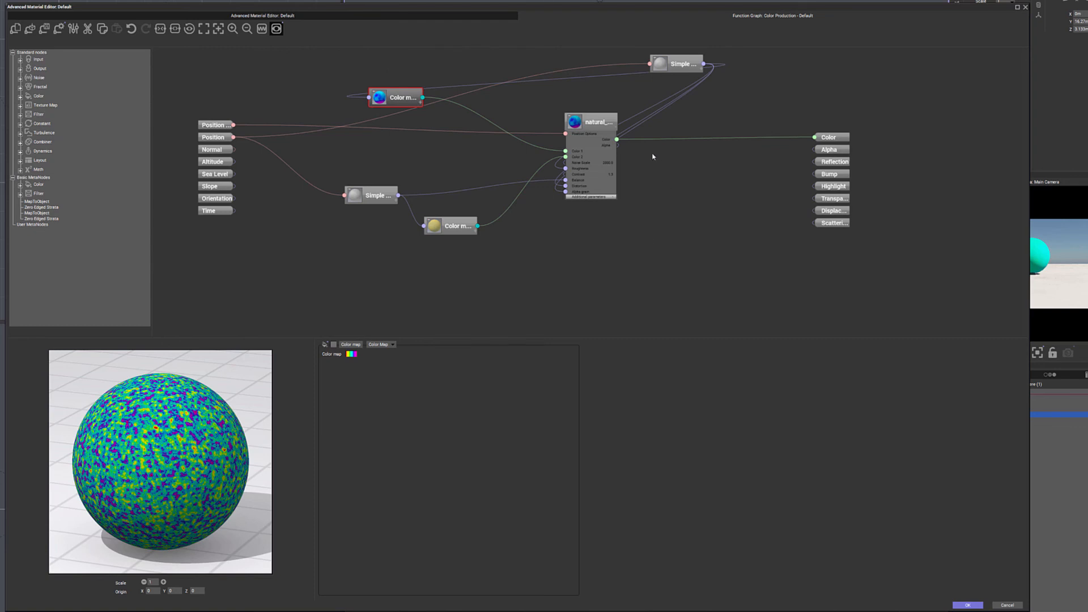
Arrange the graph with both fractals in one column, both color maps in the next, and the natural color node closer to the outputs.
{"action": "left_click_drag", "start_coordinate": [599, 121], "coordinate": [679, 130]}
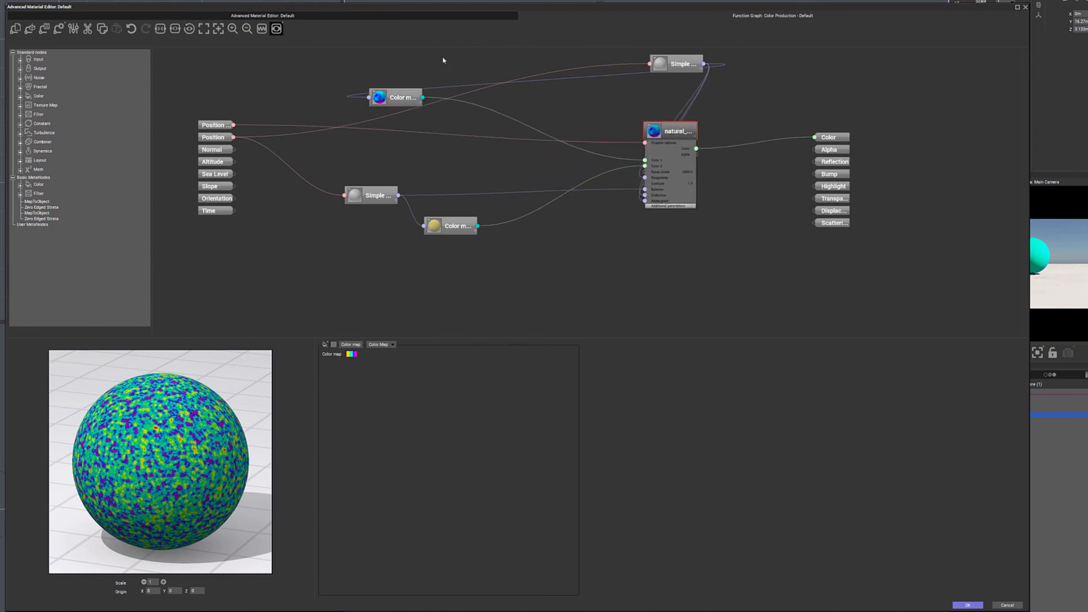
{"action": "left_click_drag", "start_coordinate": [390, 97], "coordinate": [571, 125]}
{"action": "left_click_drag", "start_coordinate": [691, 60], "coordinate": [398, 107]}
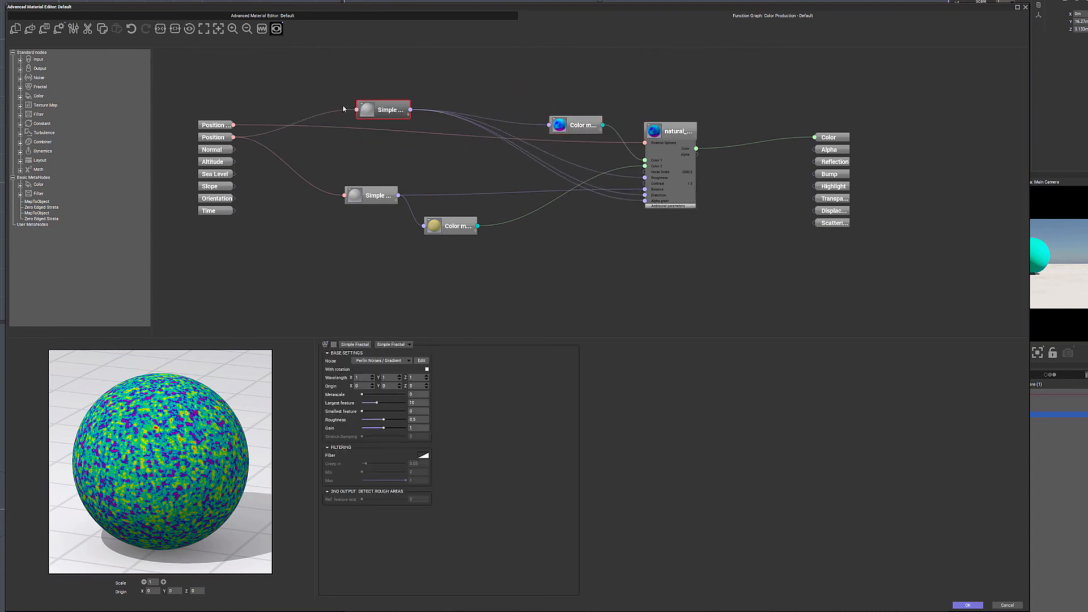
{"action": "left_click_drag", "start_coordinate": [583, 118], "coordinate": [531, 103]}
{"action": "left_click_drag", "start_coordinate": [368, 197], "coordinate": [380, 173]}
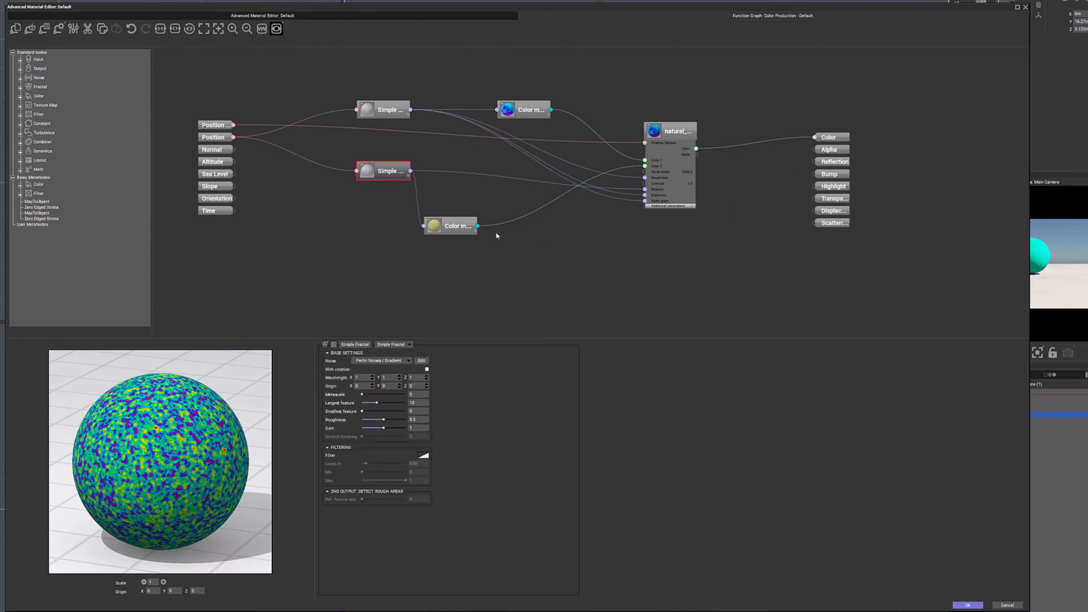
{"action": "left_click_drag", "start_coordinate": [451, 226], "coordinate": [523, 213]}
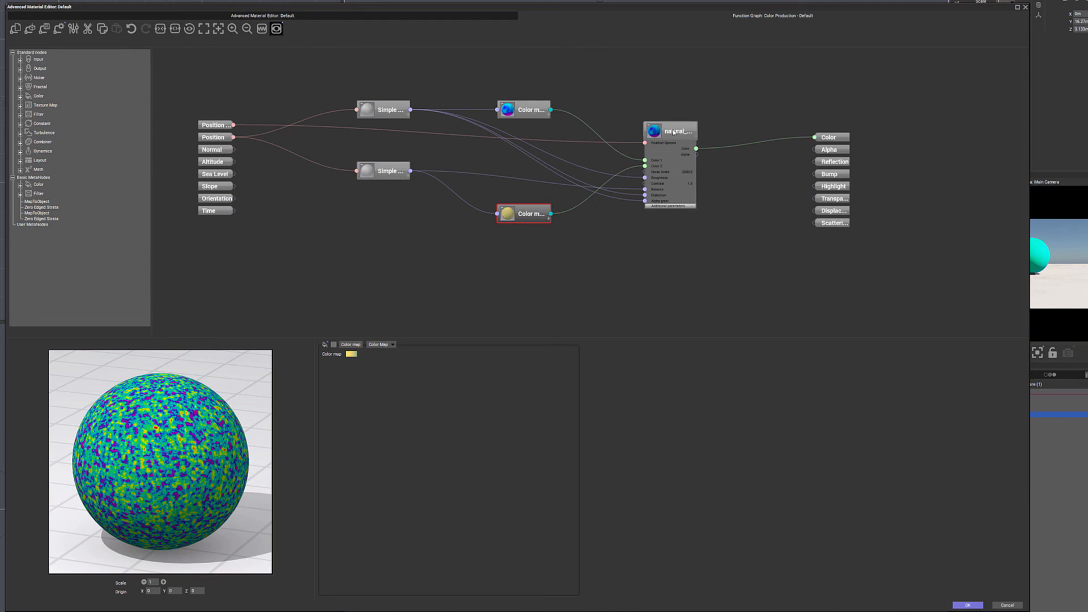
{"action": "left_click_drag", "start_coordinate": [687, 130], "coordinate": [696, 127]}
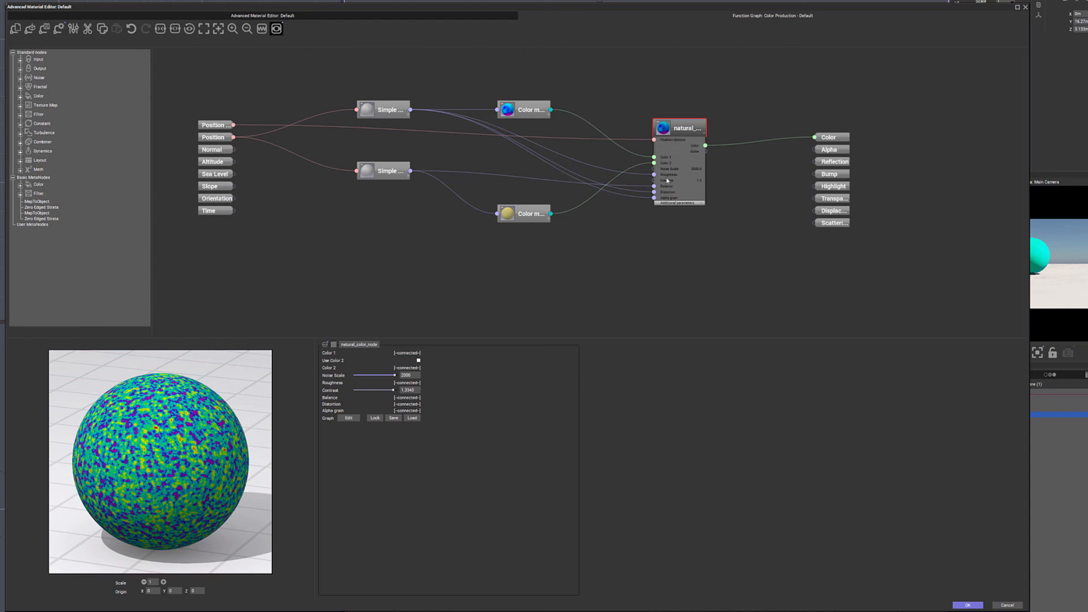
{"action": "left_click_drag", "start_coordinate": [530, 110], "coordinate": [530, 94]}
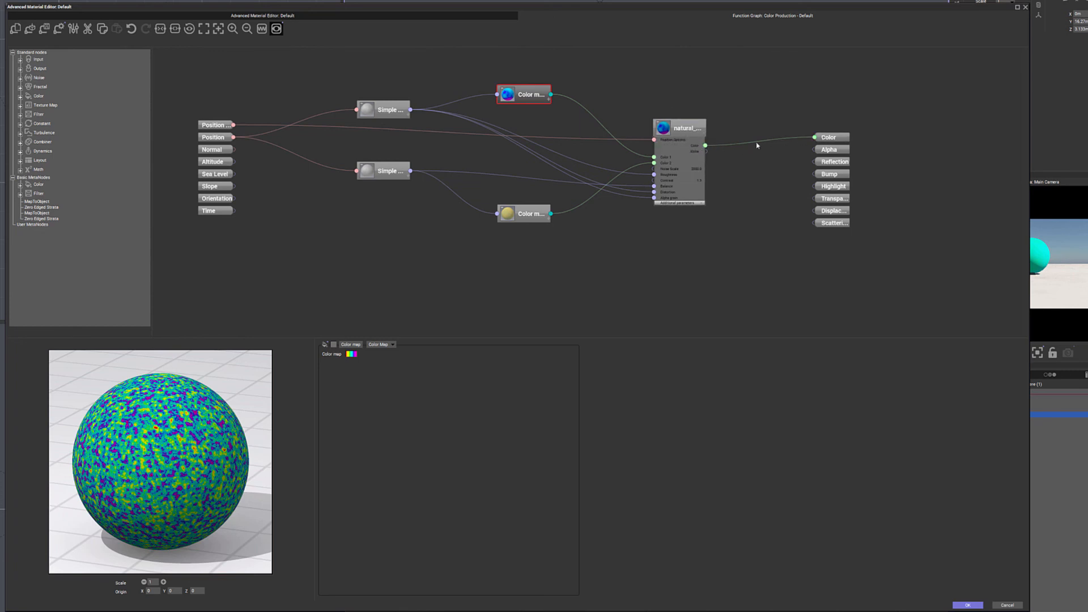
Connect the natural color node's Alpha output to the material's Alpha output and accept the material changes.
{"action": "left_click", "coordinate": [706, 155]}
{"action": "left_click_drag", "start_coordinate": [707, 152], "coordinate": [816, 151]}
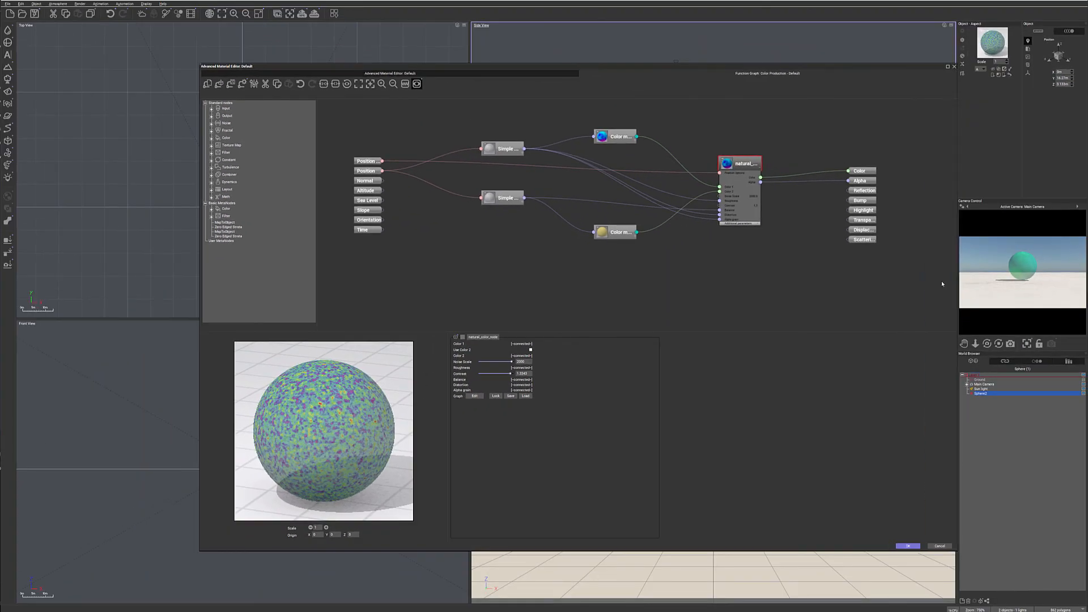
{"action": "left_click", "coordinate": [907, 545]}
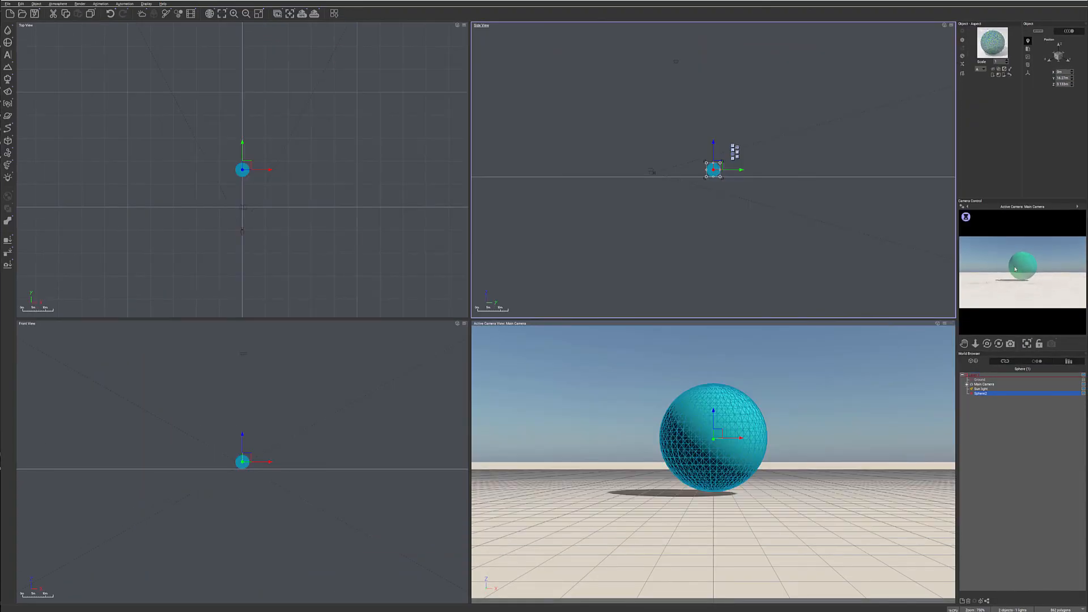
Enlarge the main camera preview to examine the sphere with its alpha-driven material.
{"action": "left_click_drag", "start_coordinate": [955, 268], "coordinate": [871, 268]}
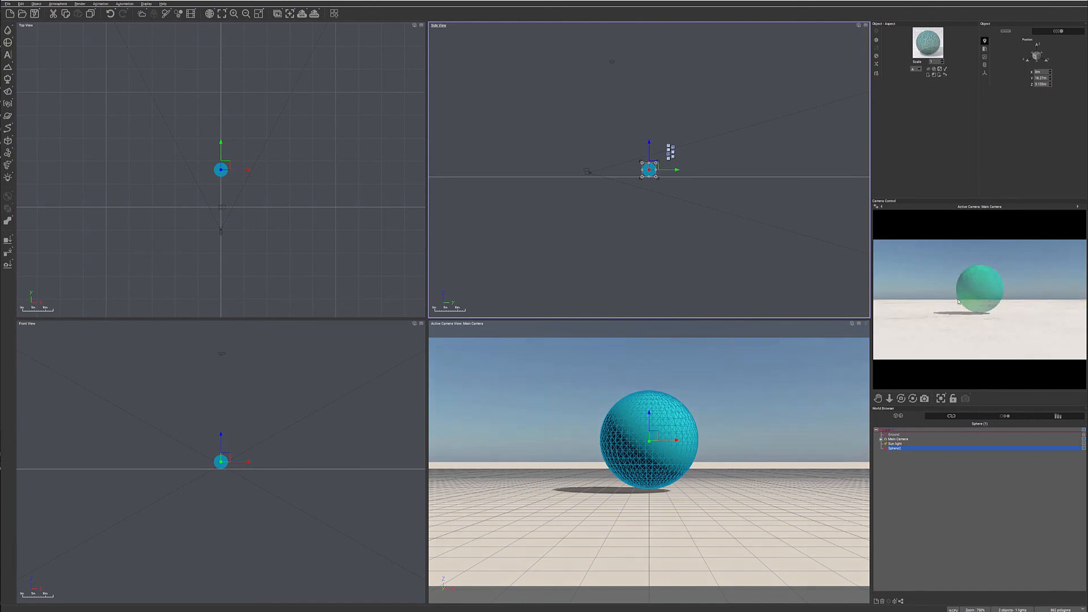
{"action": "right_click", "coordinate": [1003, 300]}
Reopen the sphere material's color function graph and move the natural color node clear of the output nodes.
{"action": "double_click", "coordinate": [928, 42]}
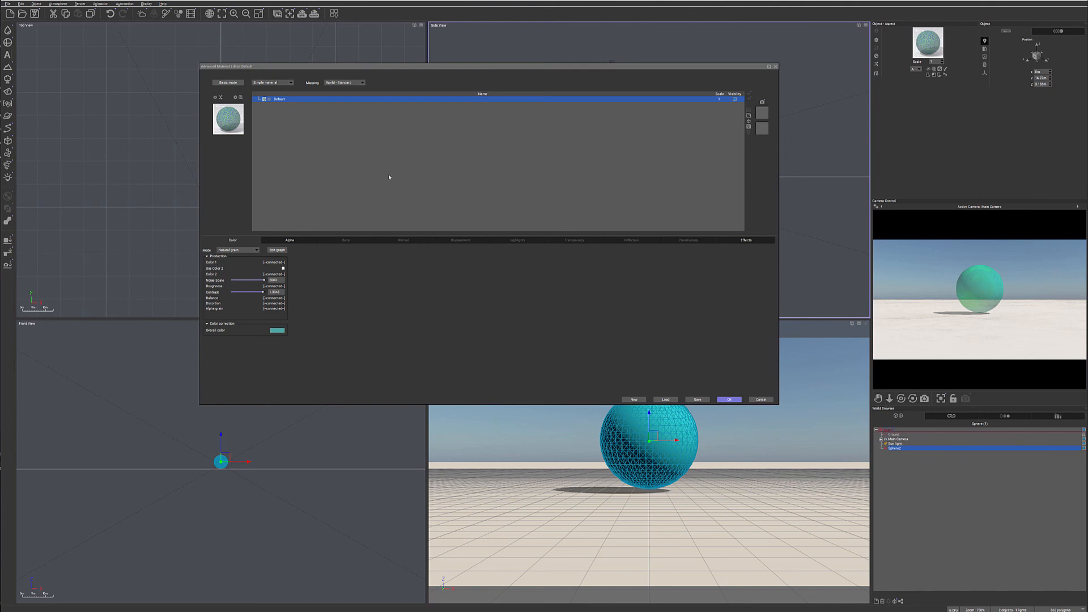
{"action": "left_click", "coordinate": [284, 252]}
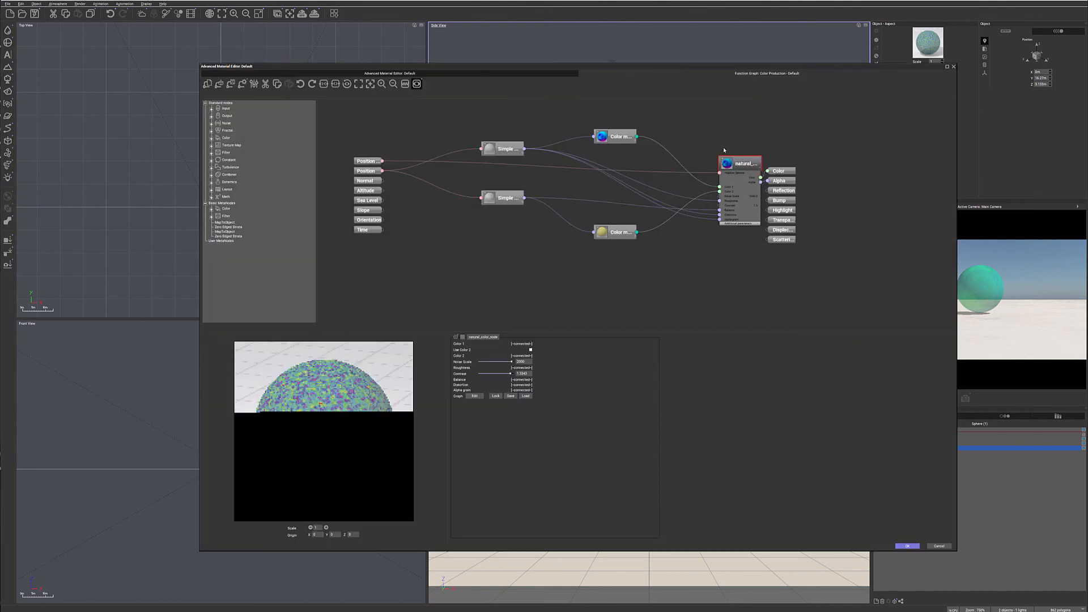
{"action": "left_click_drag", "start_coordinate": [749, 162], "coordinate": [721, 149]}
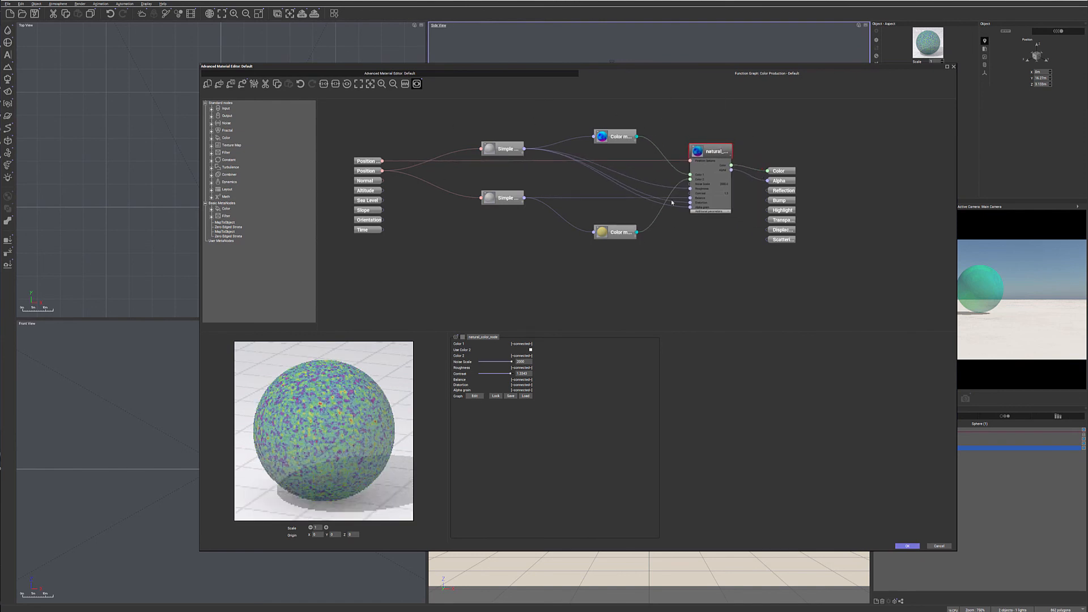
{"action": "left_click_drag", "start_coordinate": [722, 148], "coordinate": [720, 150]}
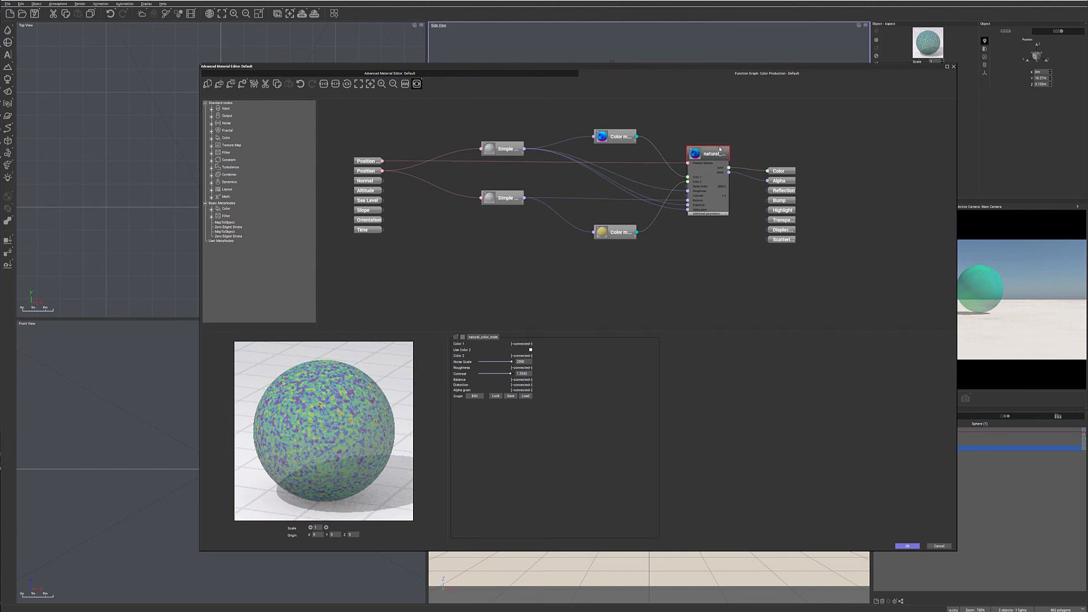